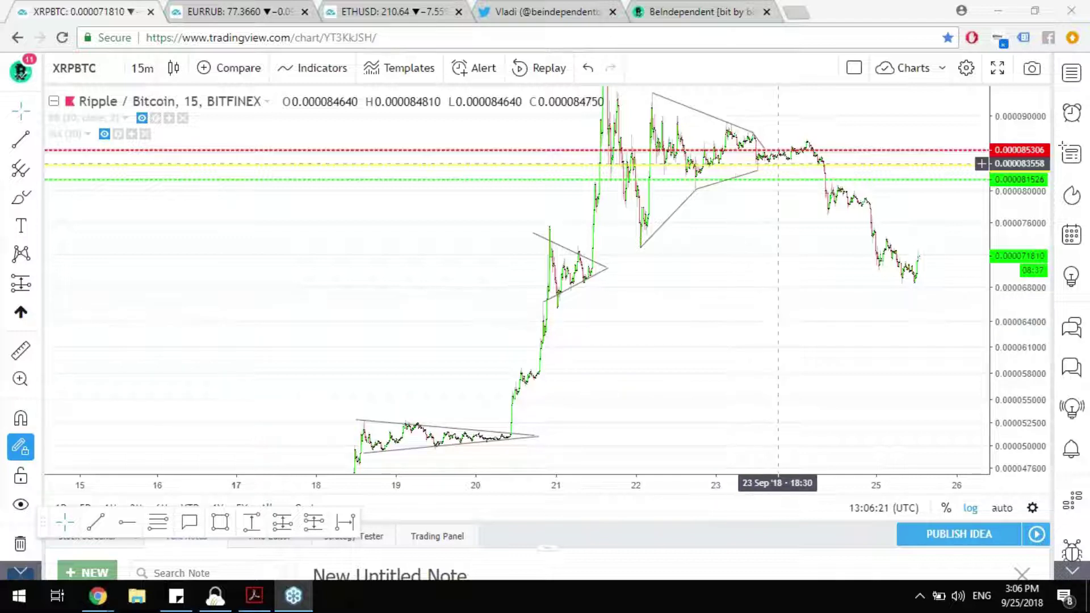
Switch XRPBTC to 4-hour candles and frame the whole 1L–3L/1H–3H triangle and later decline
left_click(151, 72)
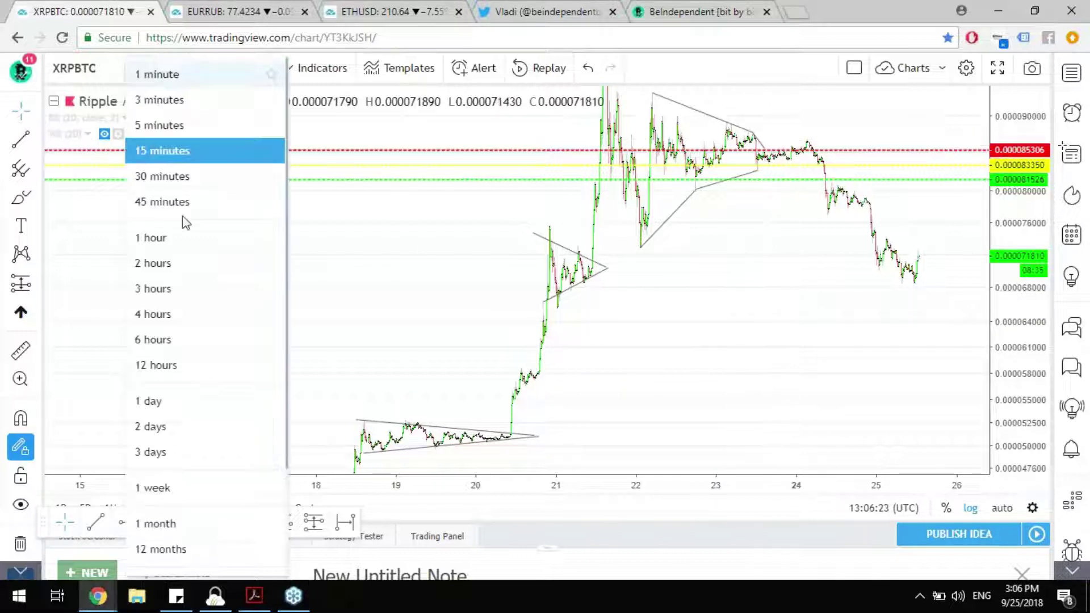
left_click(195, 327)
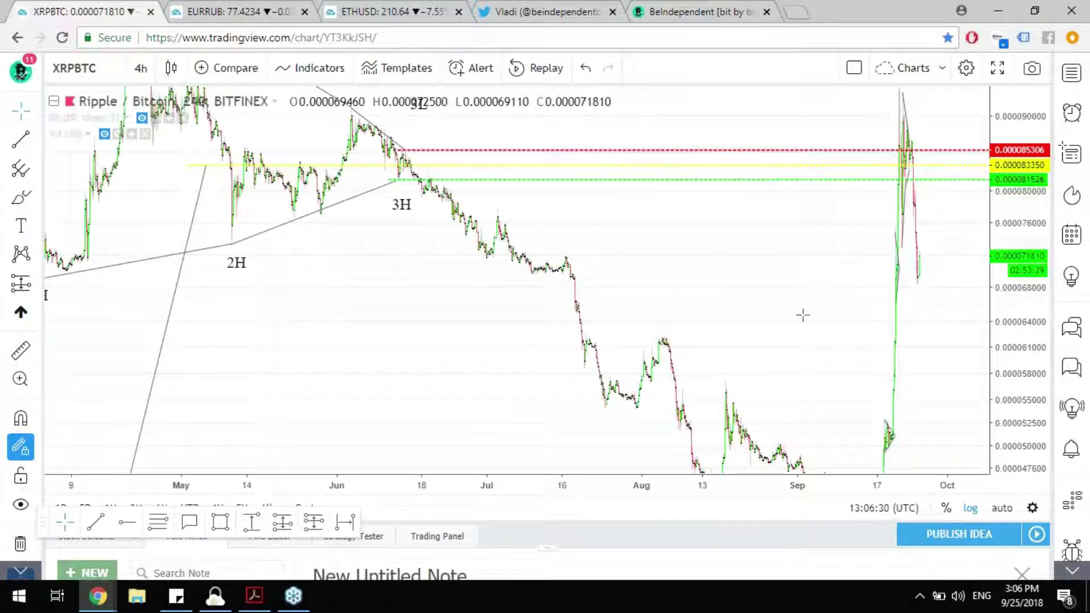
left_click_drag(1016, 215, 784, 298)
scroll(783, 297, "down", 2)
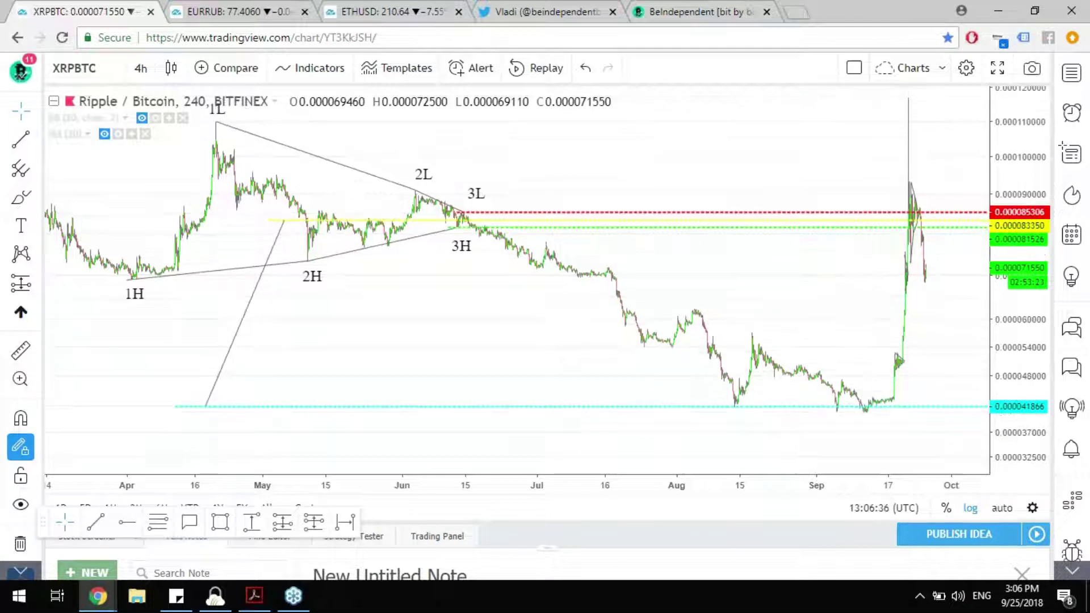
mouse_move(839, 311)
left_mouse_down()
mouse_move(827, 336)
mouse_move(829, 327)
left_mouse_up()
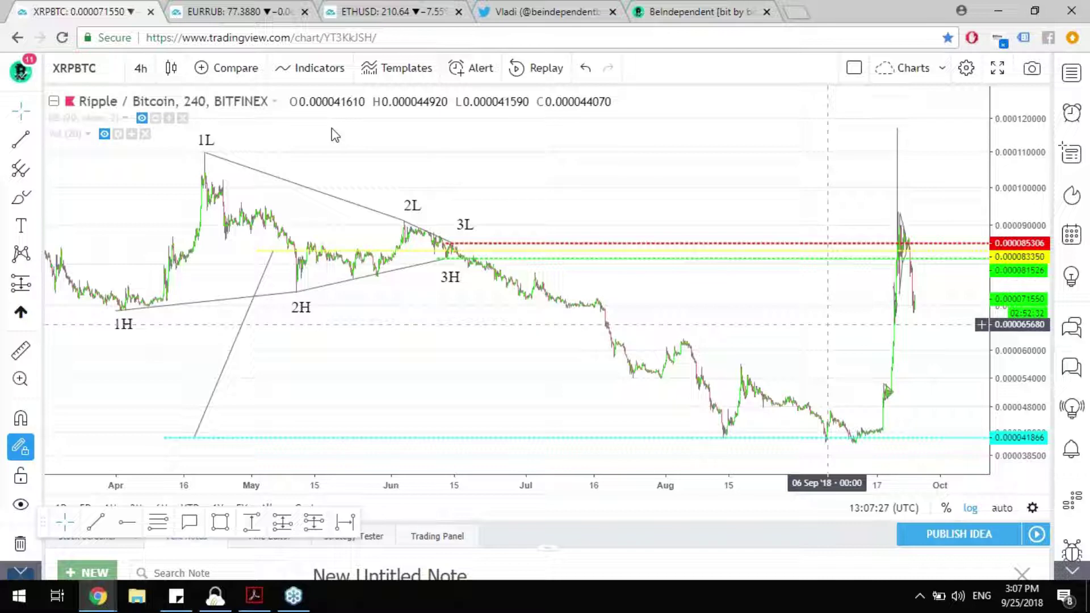
Show the weekly EURRUB chart with its triangle, horizontal levels and long-position box to 114.67
left_click(284, 12)
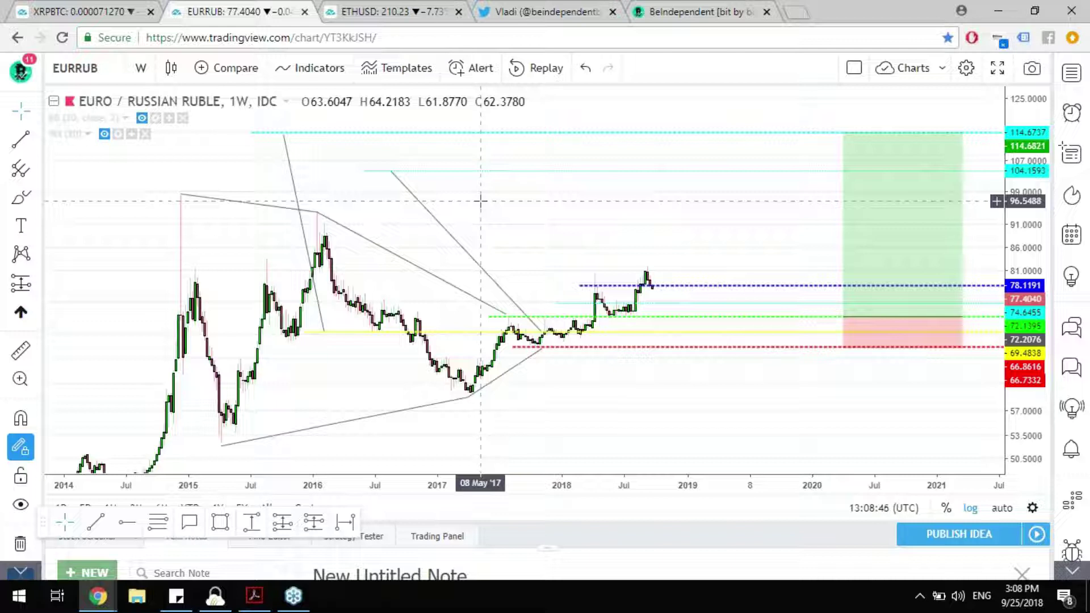
Remove all drawing tools from the weekly EURRUB chart, leaving only the candles
right_click(481, 201)
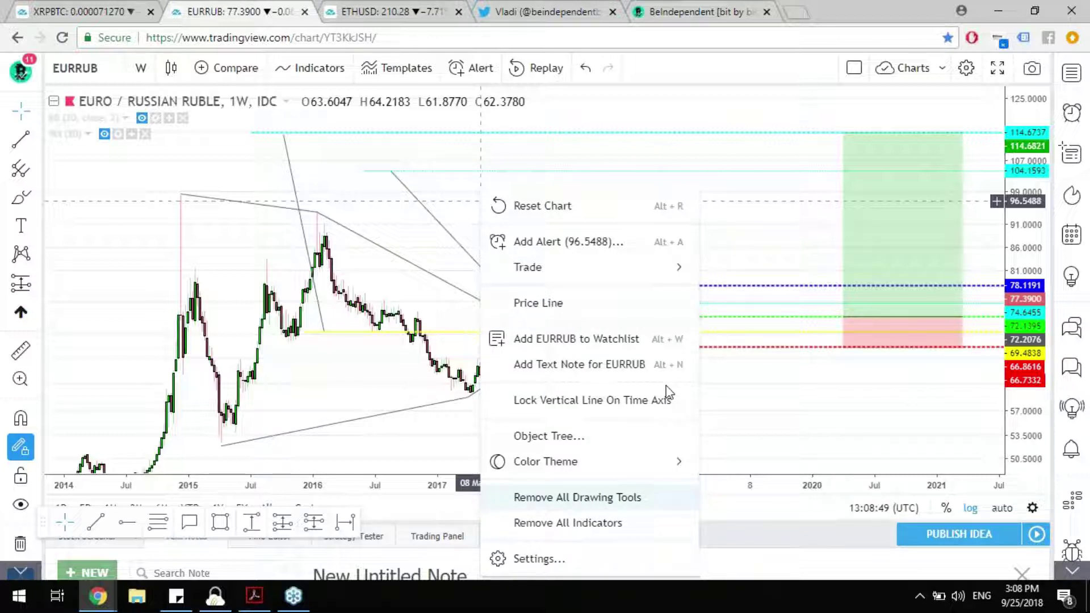
left_click(664, 497)
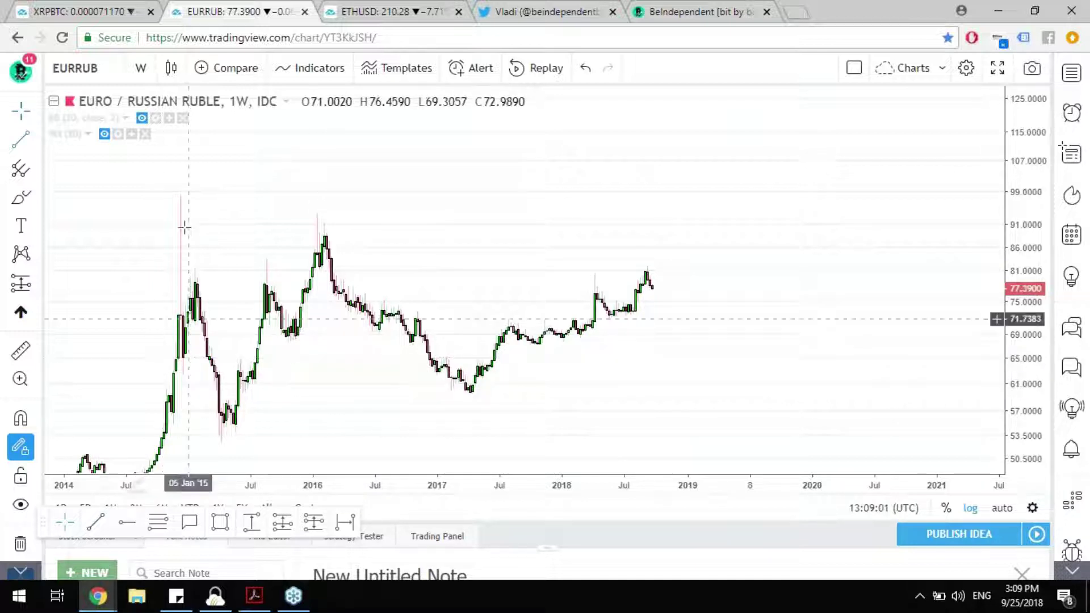
key("alt+t")
left_click(169, 207)
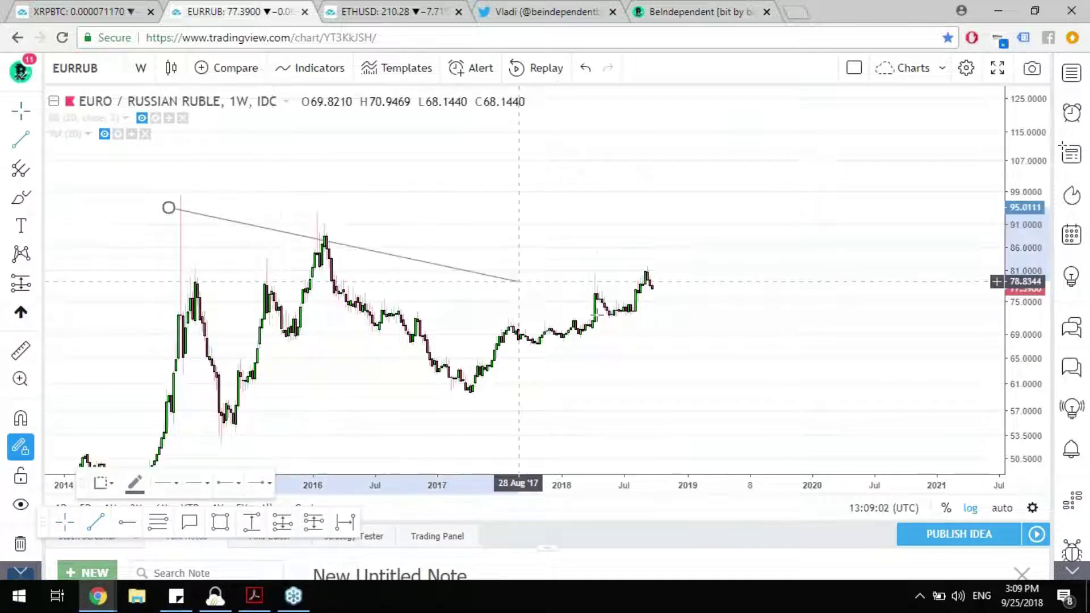
left_click(639, 305)
left_click(211, 439)
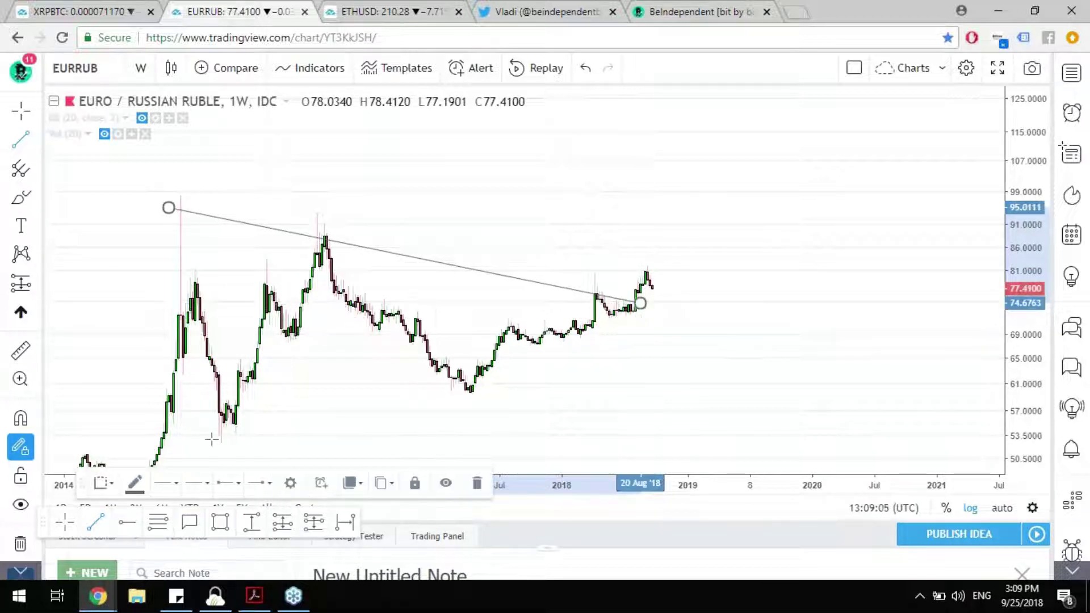
left_click(685, 323)
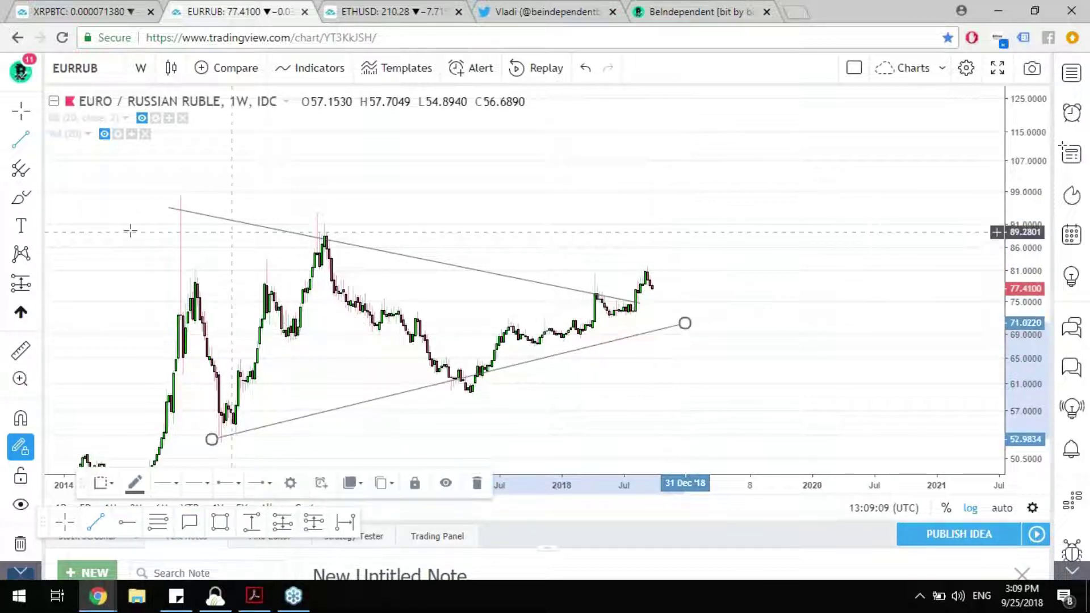
left_click(481, 200)
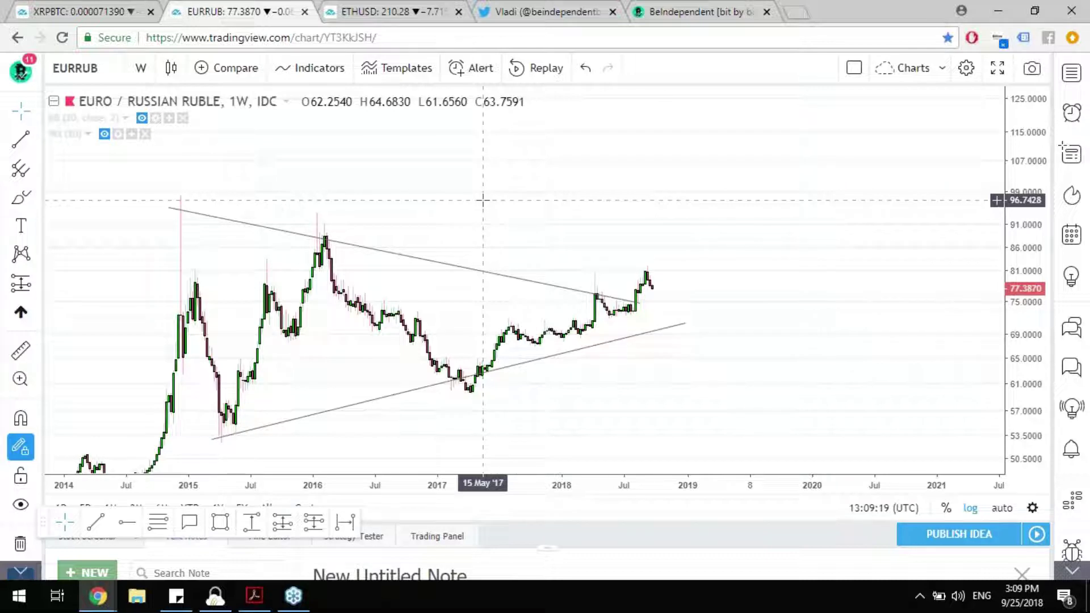
key("ctrl+z")
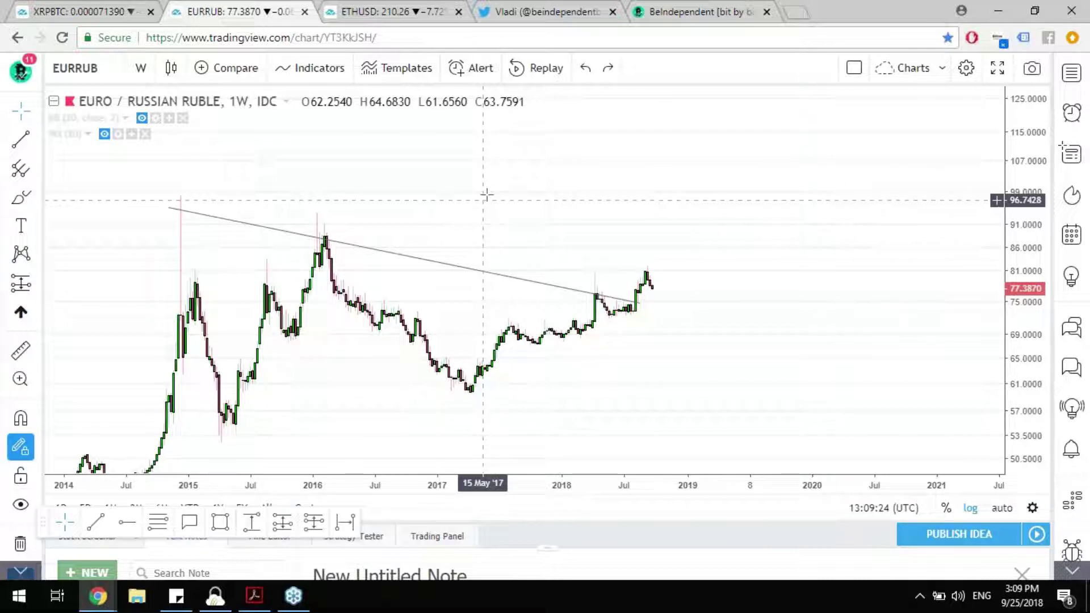
key("ctrl+z")
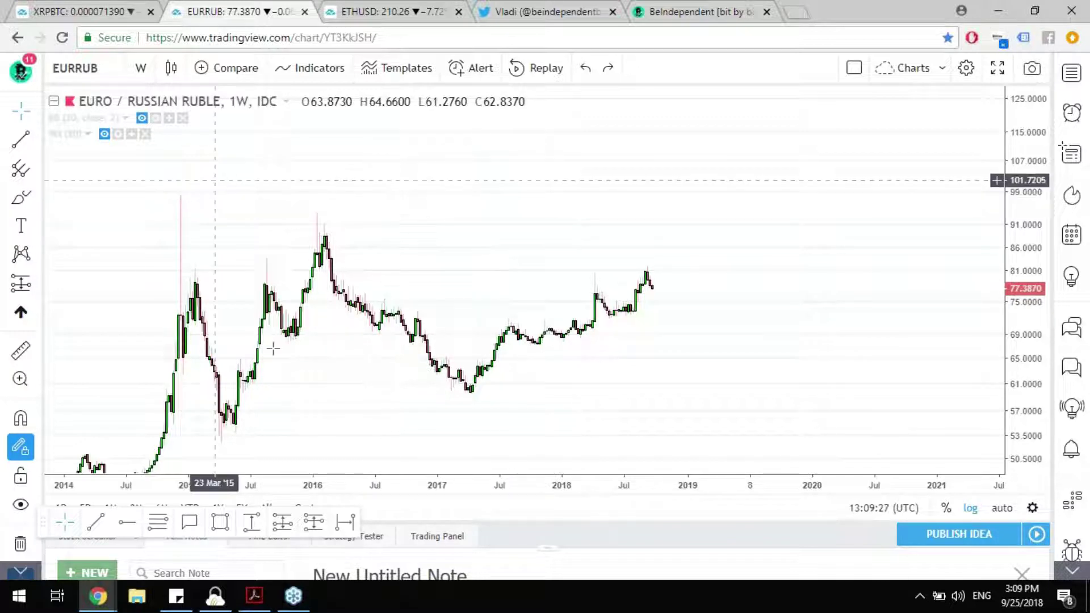
left_click(158, 522)
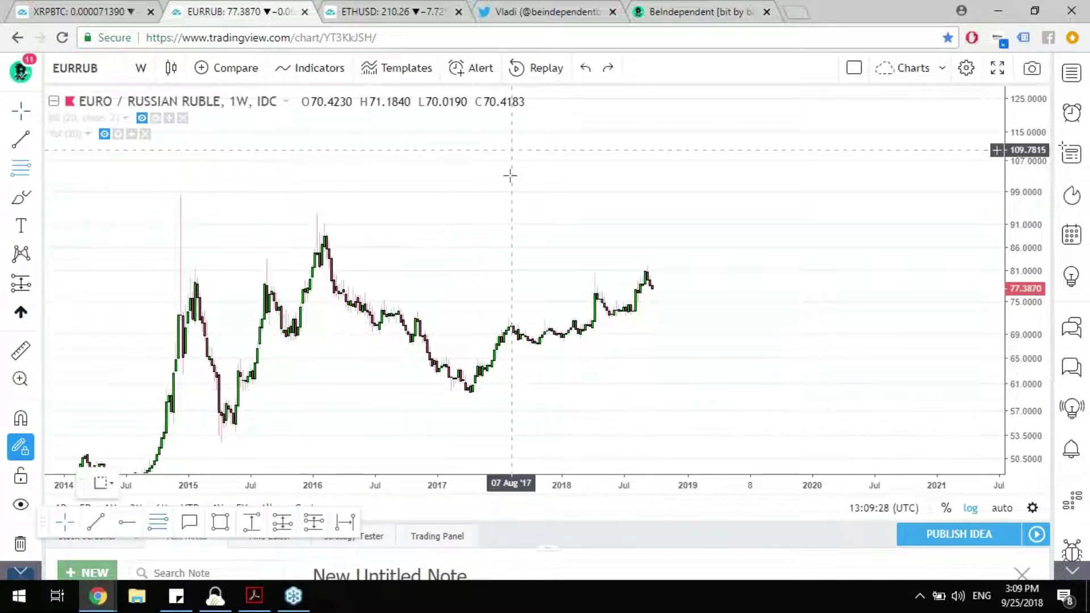
Draw a Fibonacci retracement from the 98.1115 high down to the 52.4544 low
left_click(498, 194)
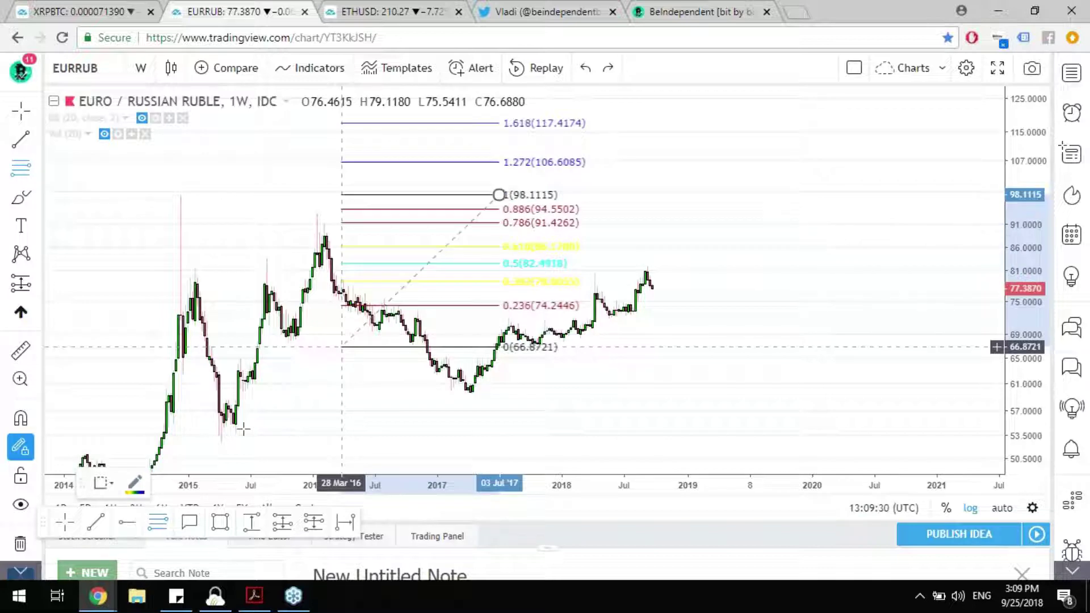
left_click(208, 442)
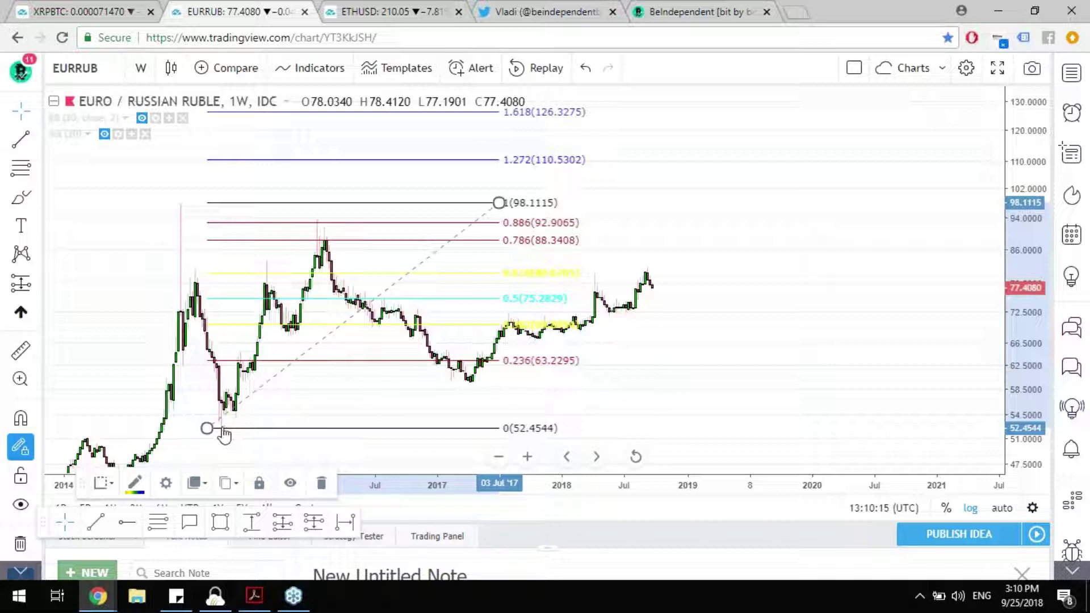
Draw a rising trend line across the 2015–2017 lows and a falling one from the 2015 spike to the 2016 peak
key("alt+t")
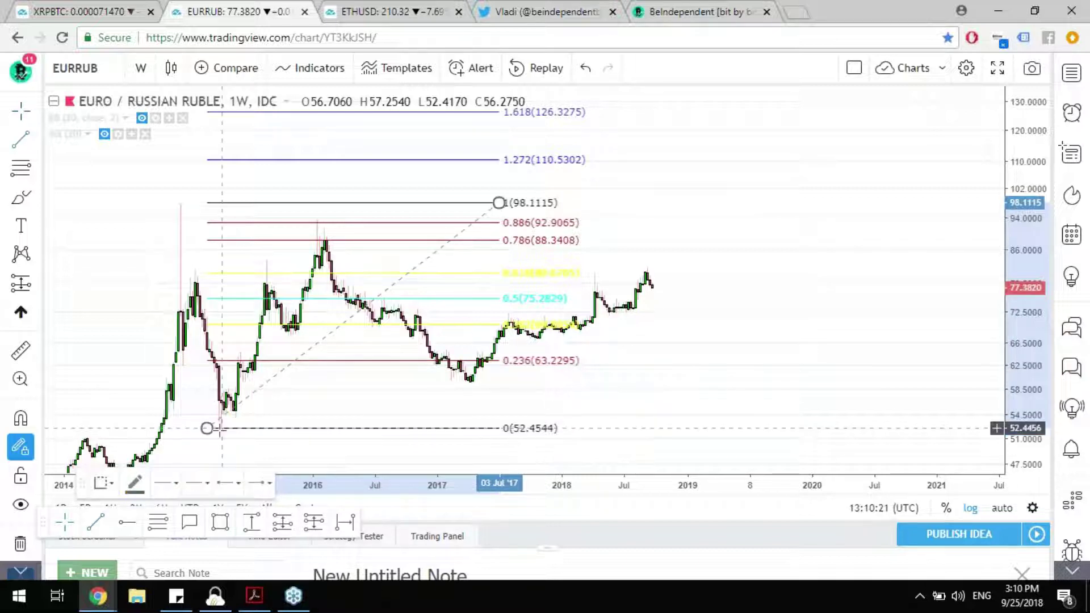
left_click_drag(218, 430, 468, 384)
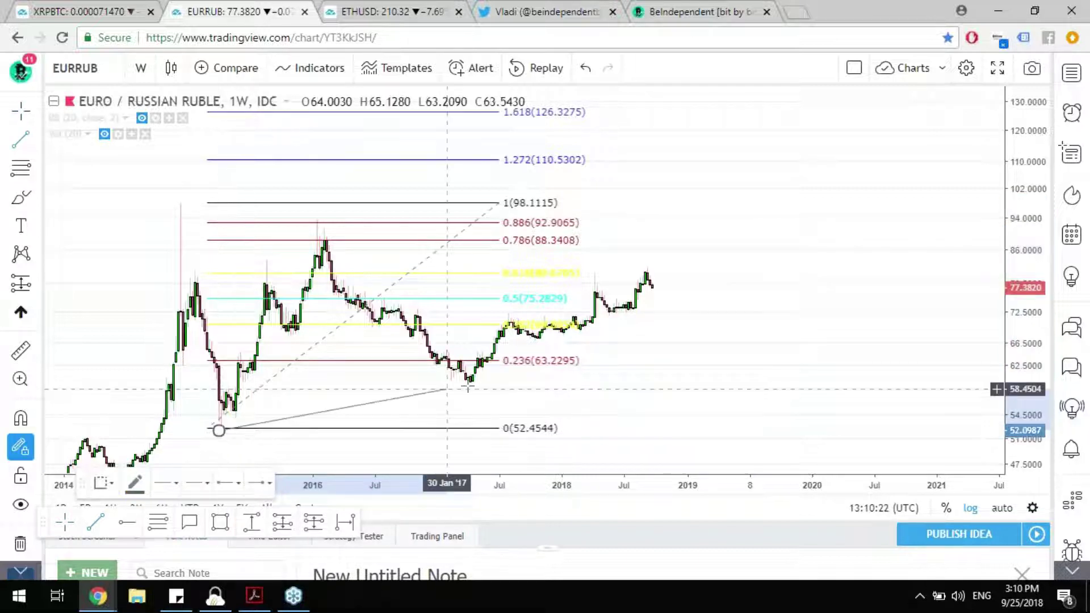
left_click(180, 201)
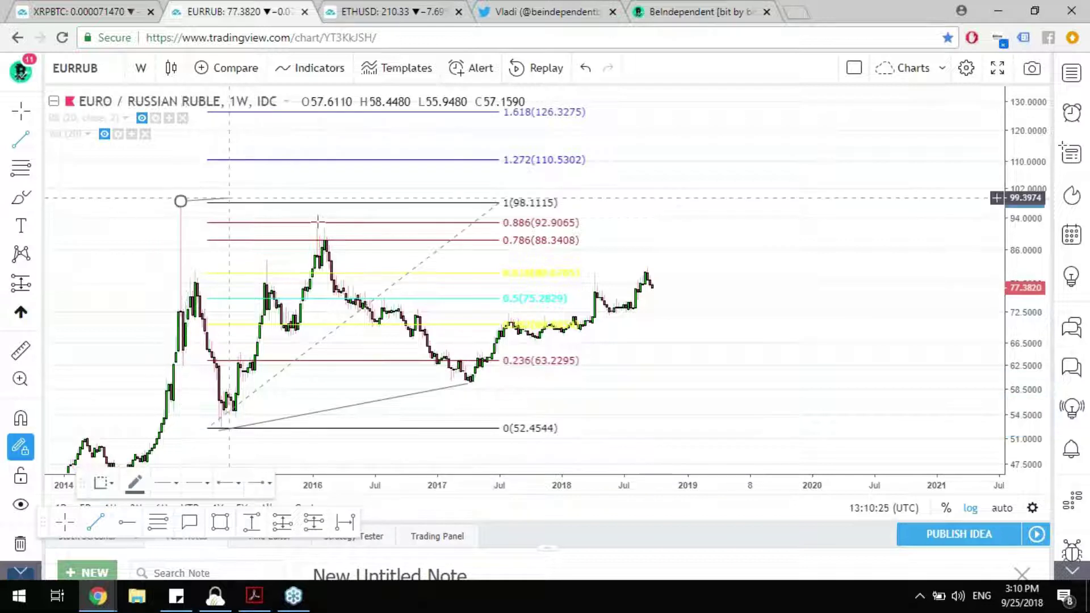
left_click(315, 221)
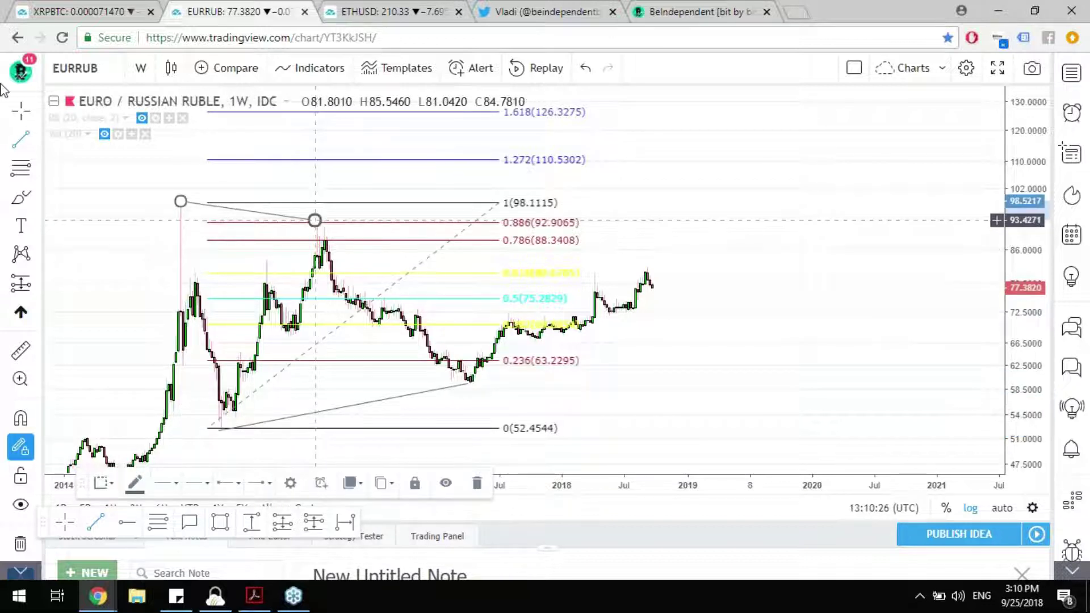
left_click(624, 279)
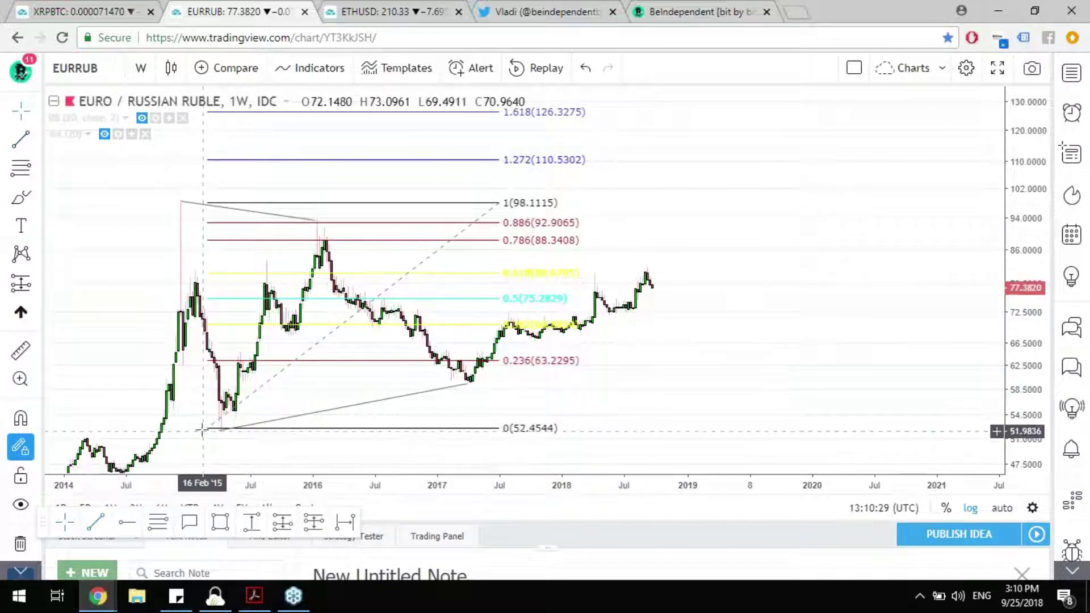
Move the Fibonacci anchors to 59.6258 (Sep '16 low) and 93.2207 (06 Aug '18)
left_click_drag(202, 431, 396, 381)
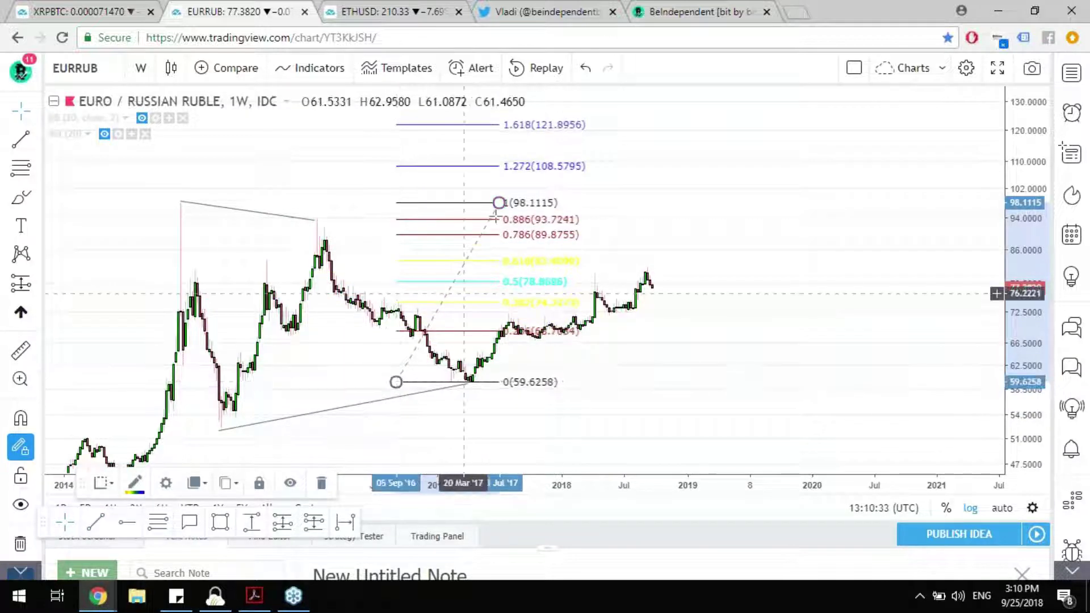
left_click_drag(498, 203, 635, 221)
left_click(735, 284)
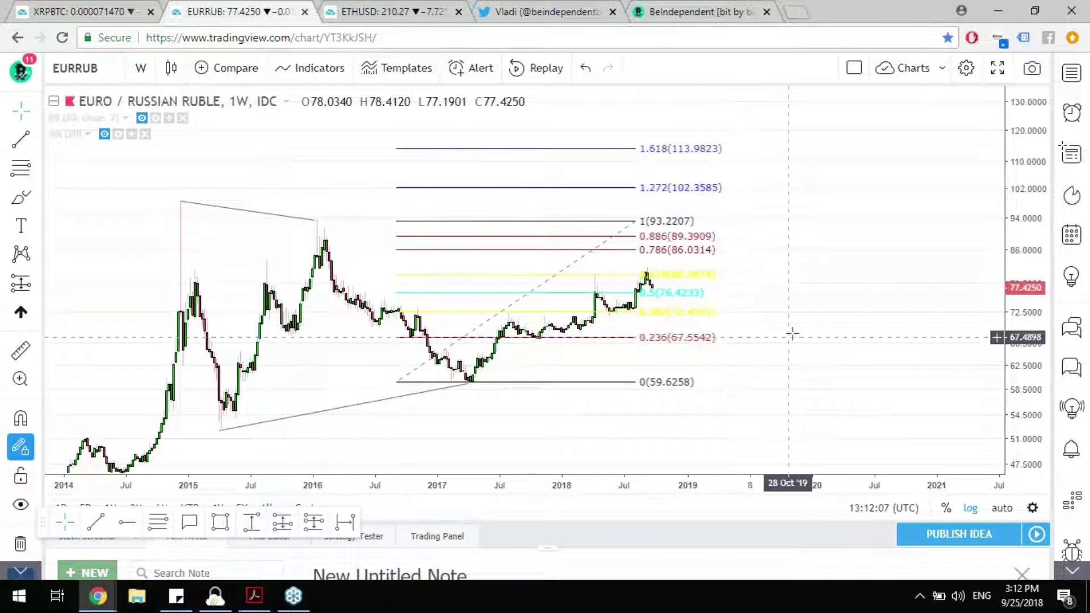
left_click_drag(797, 324, 805, 302)
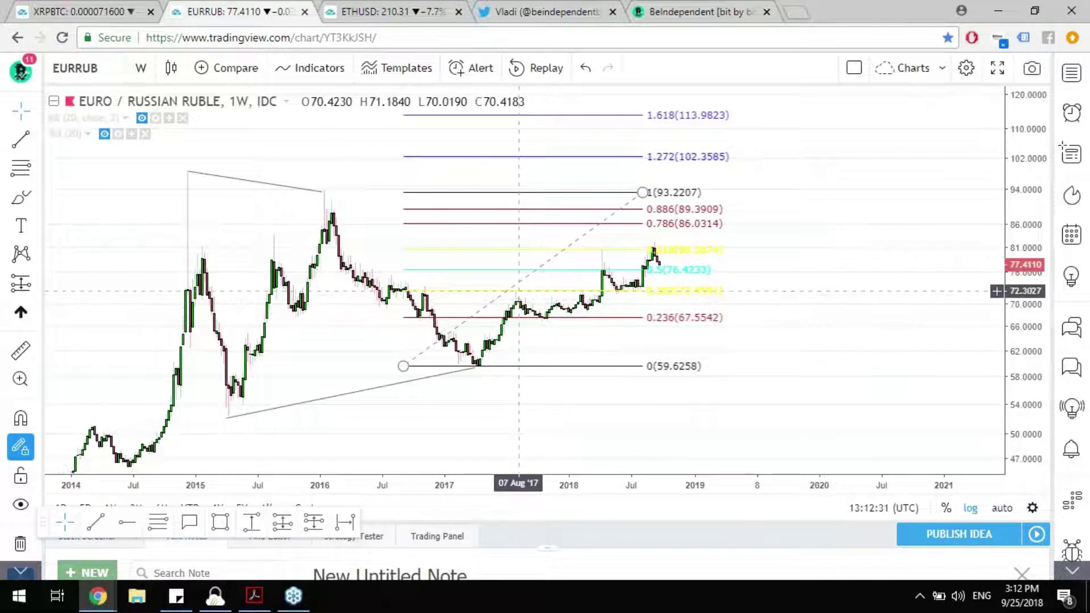
Draw a rising trend line from the 04 Sep '17 low near 66.73 to 23 Jul '18 near 71.12
key("alt+t")
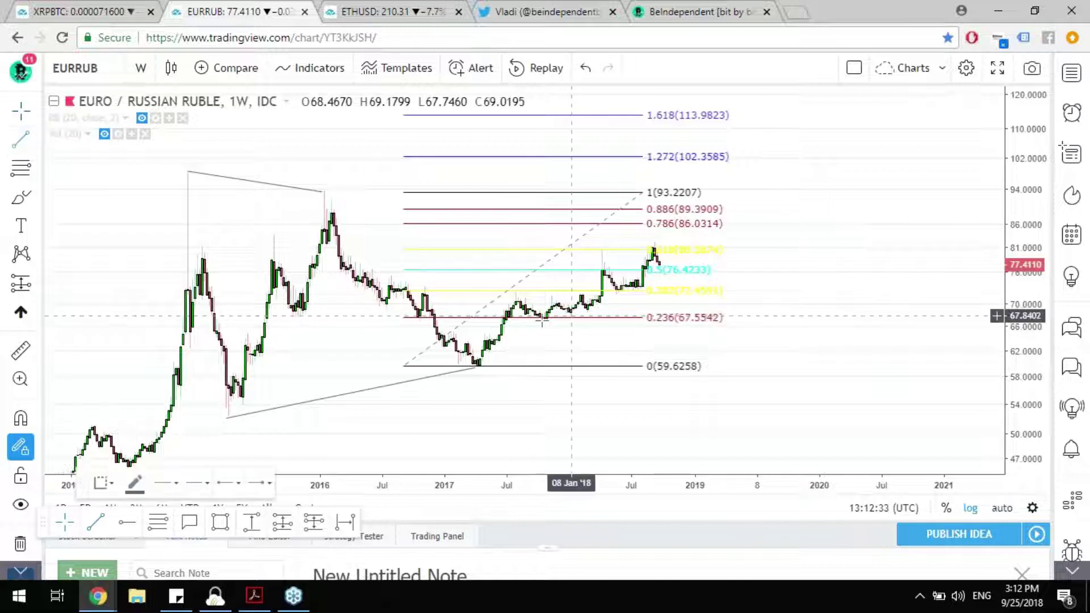
left_click(528, 322)
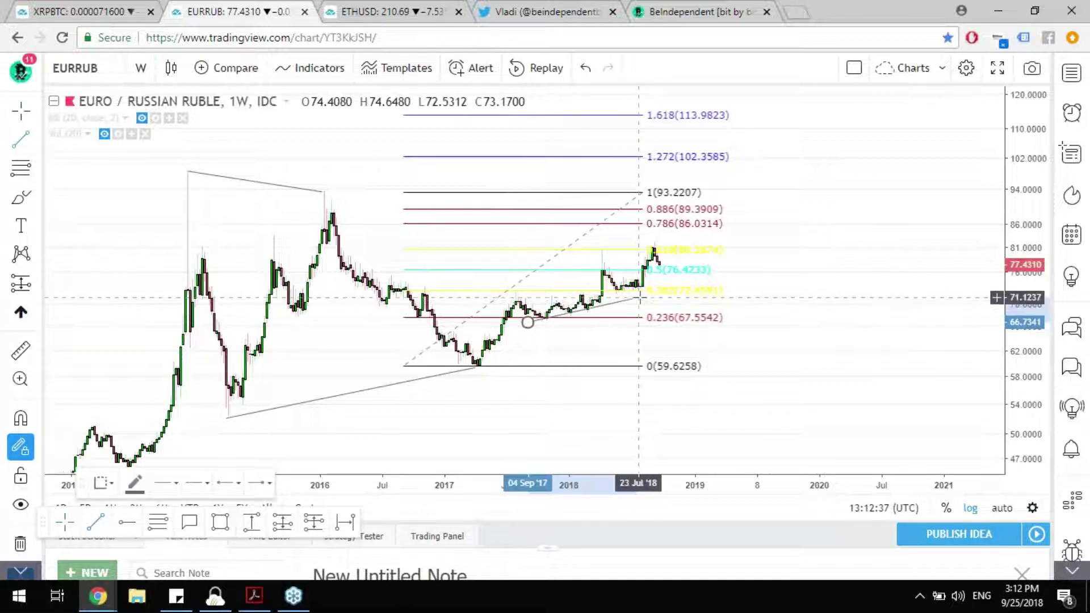
left_click(639, 297)
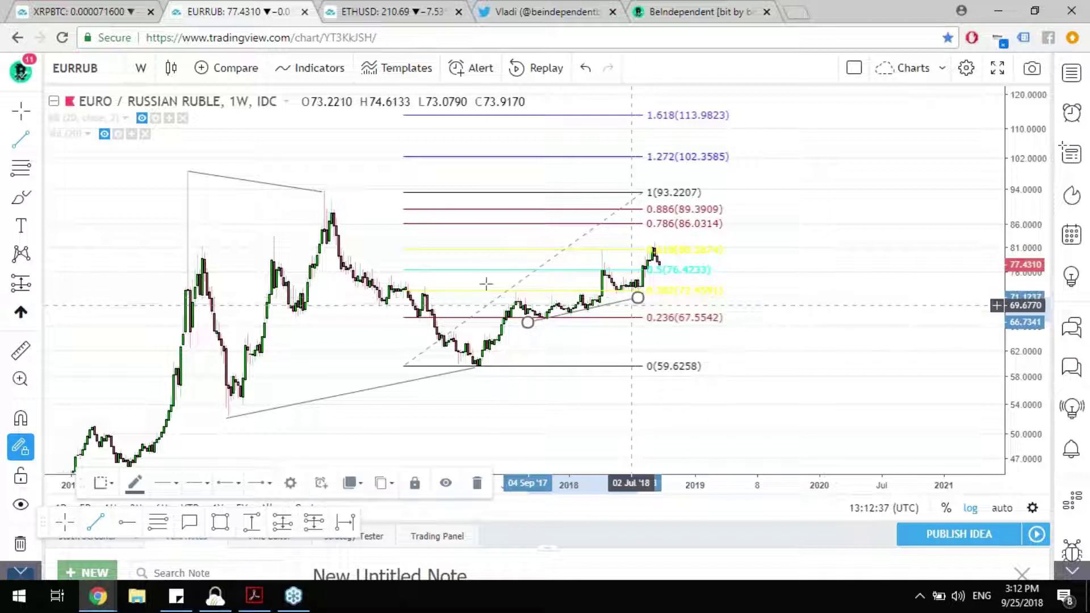
left_click(33, 115)
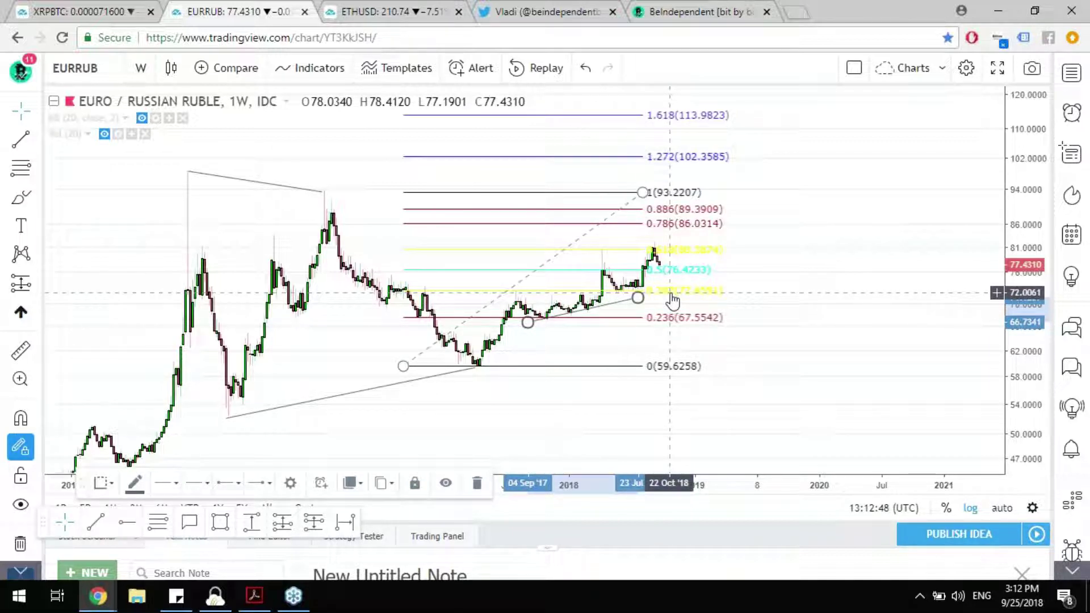
Hide the Fibonacci retracement and stretch the price scale to roughly 56–100
right_click(688, 348)
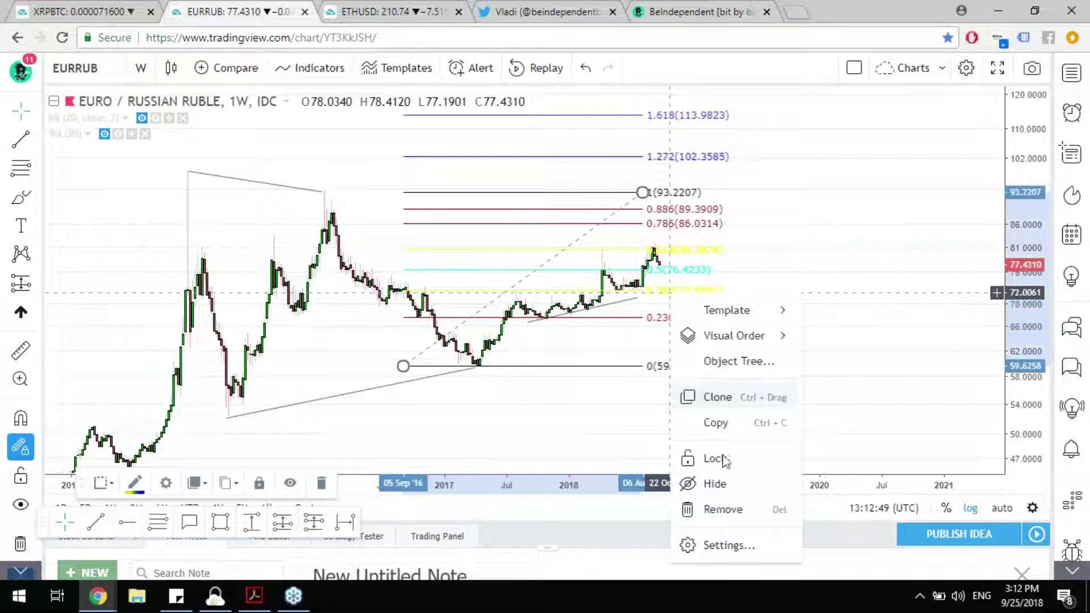
left_click(716, 484)
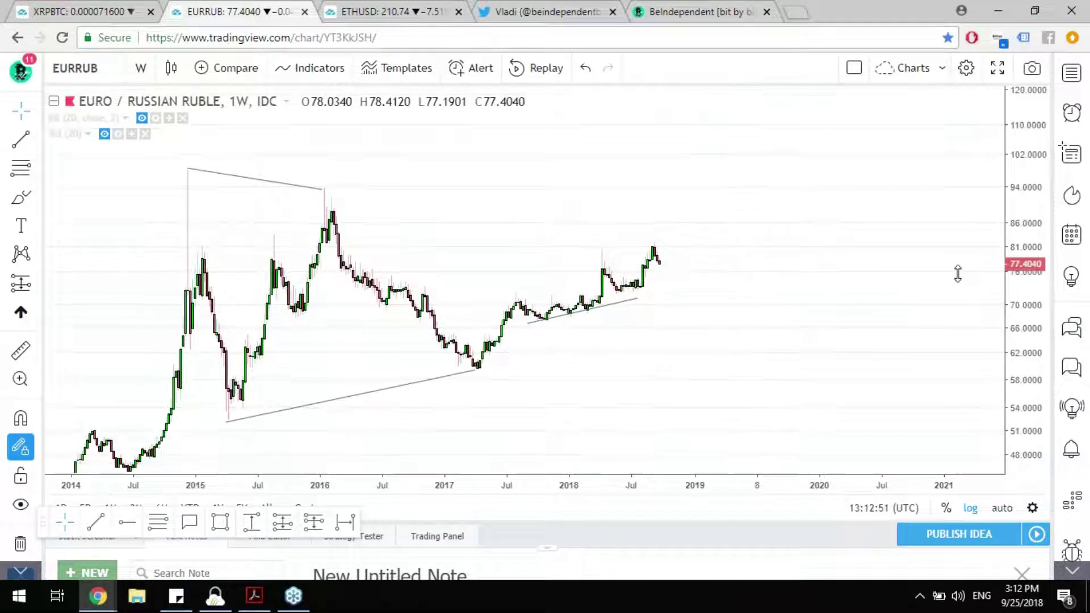
left_click_drag(956, 273, 785, 338)
left_click(376, 452)
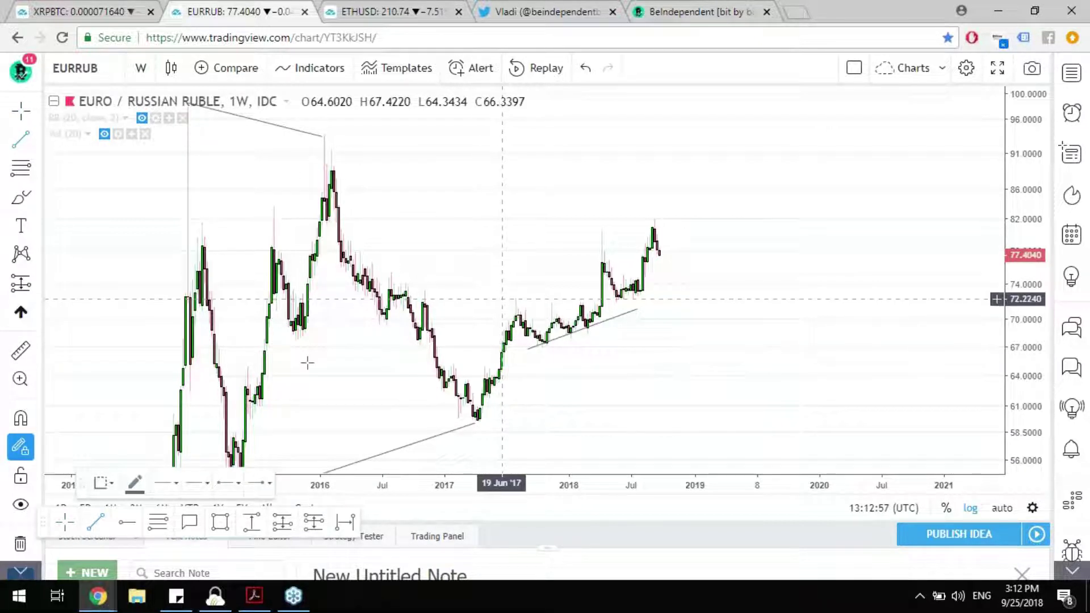
left_click(501, 299)
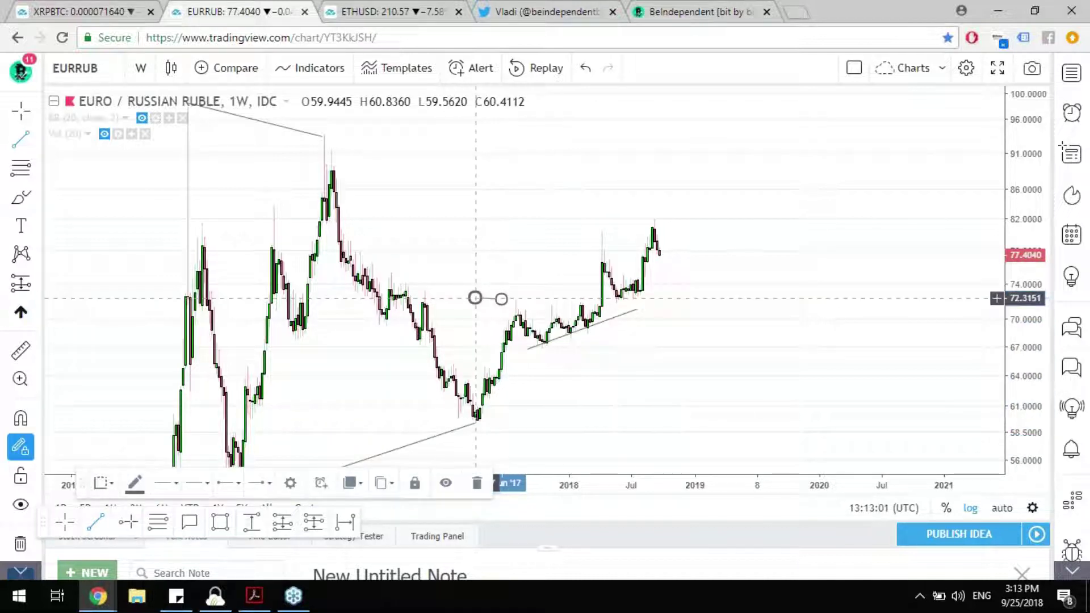
Undo the stray line and add a green horizontal ray at 72.2240 from mid-2017
key("ctrl+z")
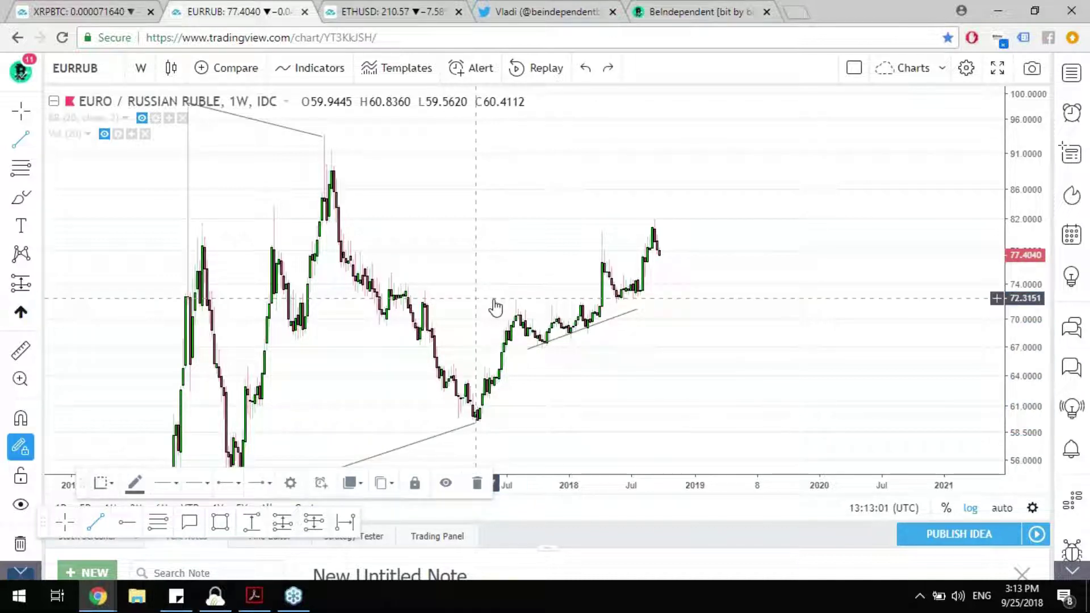
key("alt+j")
left_click(491, 299)
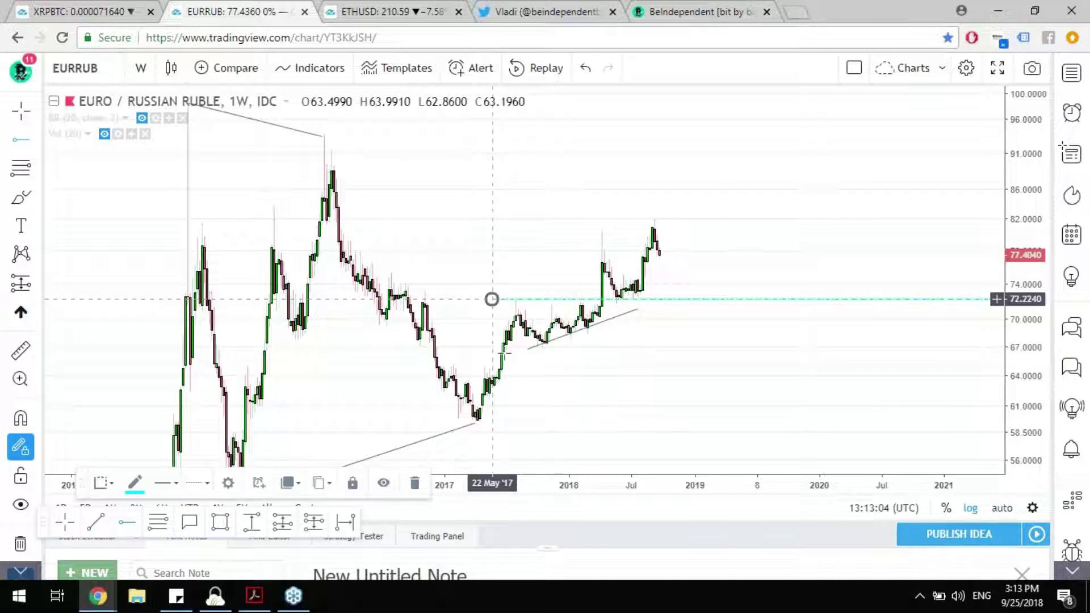
left_click(135, 482)
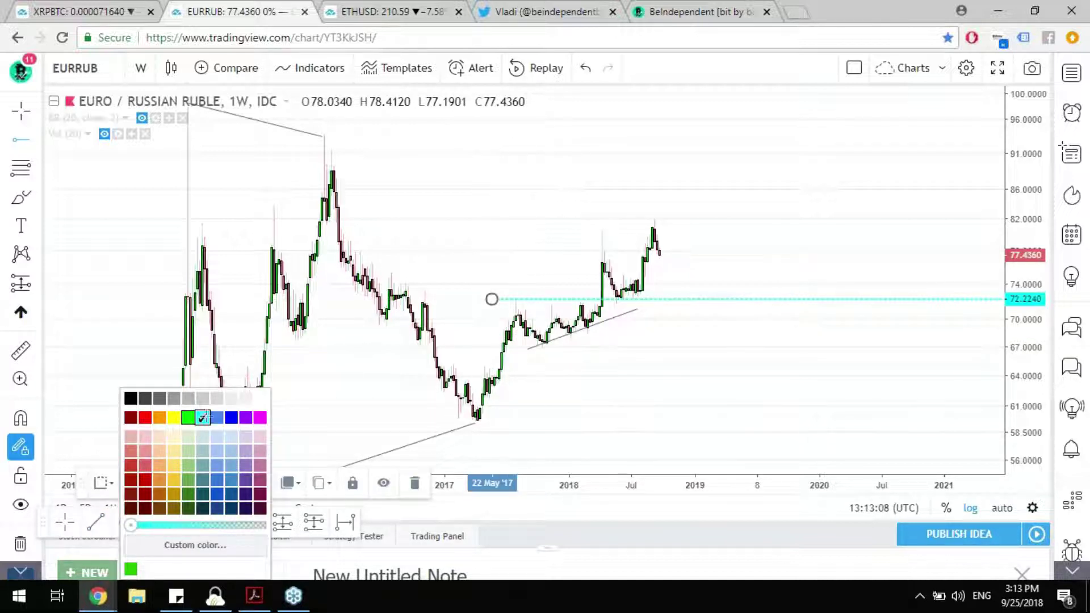
left_click(188, 418)
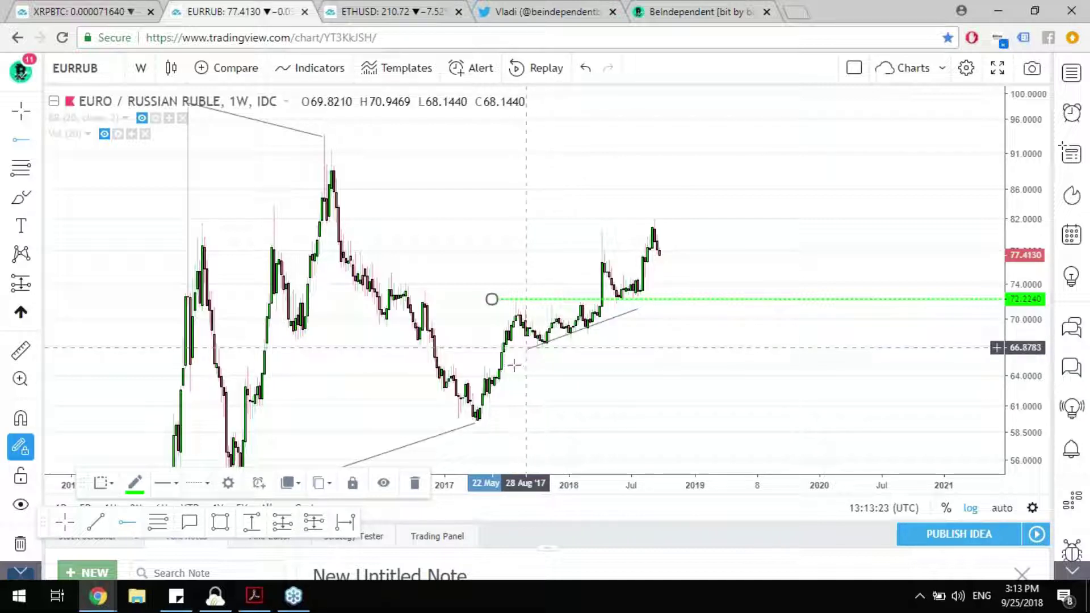
Place a red horizontal ray at 66.8783 from the September 2017 low
left_click(525, 347)
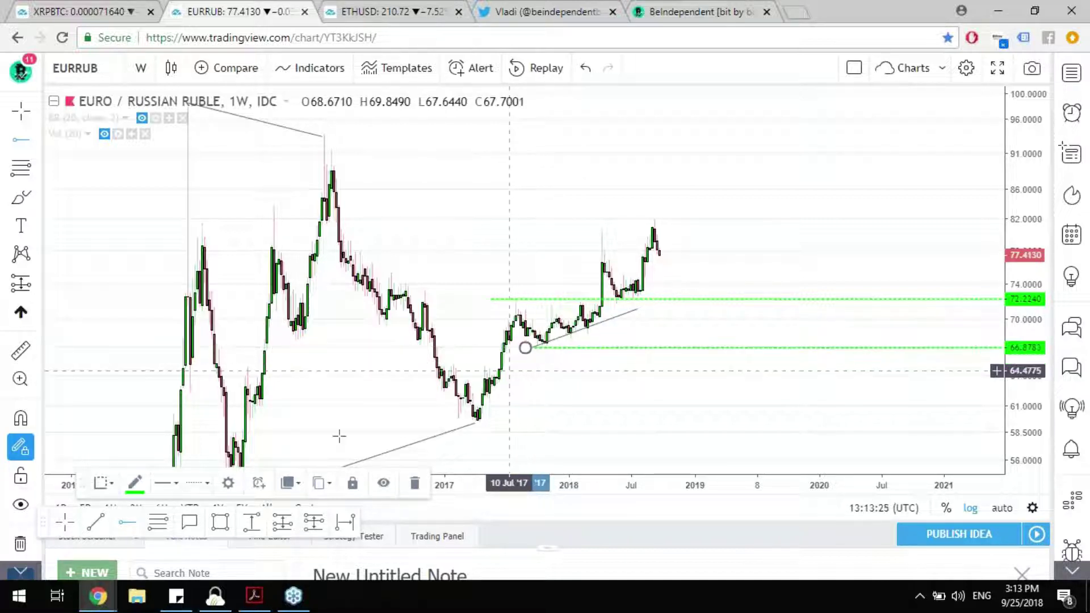
left_click(135, 483)
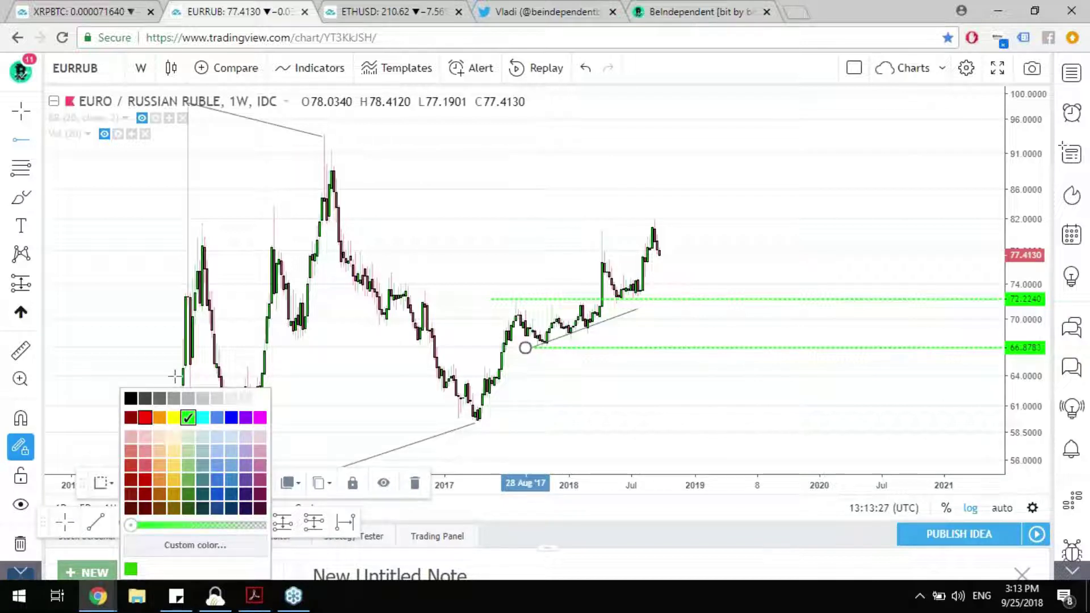
left_click(145, 418)
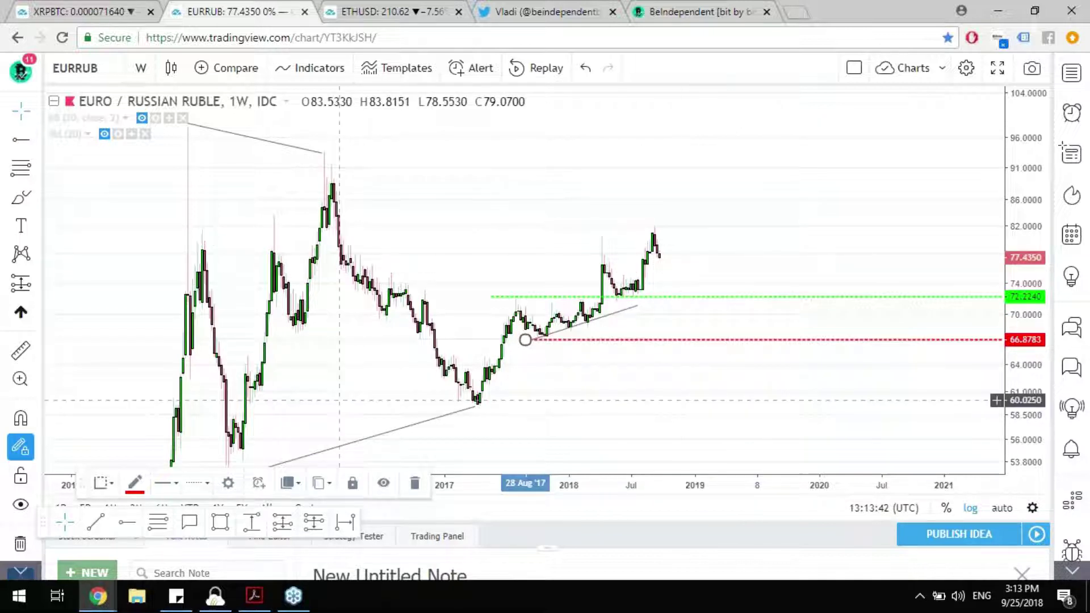
Draw a trend line from the 2016 peak toward mid-2017 near 73, and join the 2014 spike to the 2016 peak
key("alt+t")
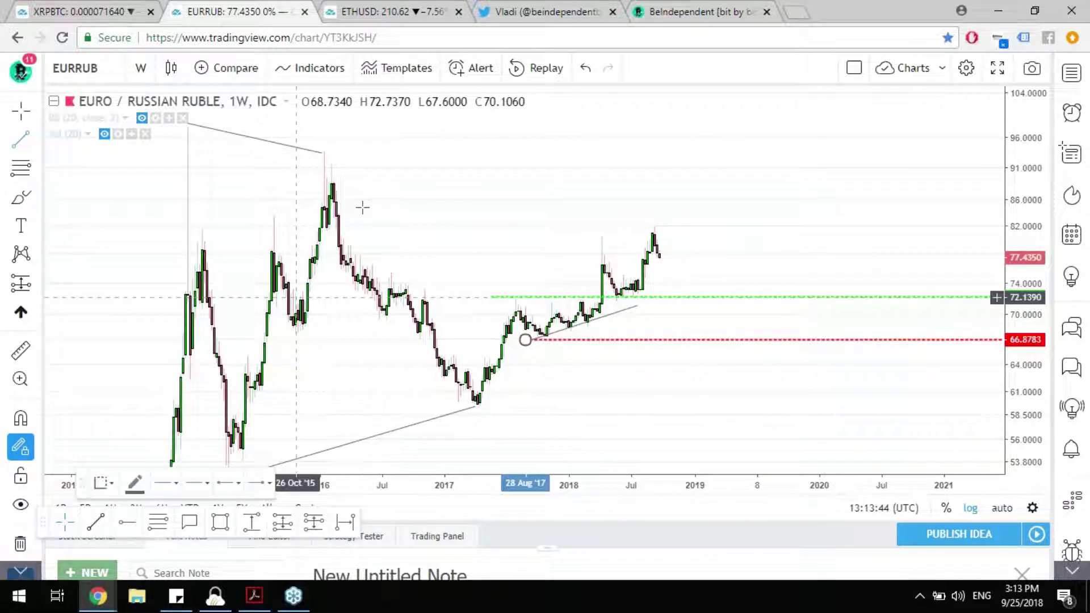
left_click(327, 150)
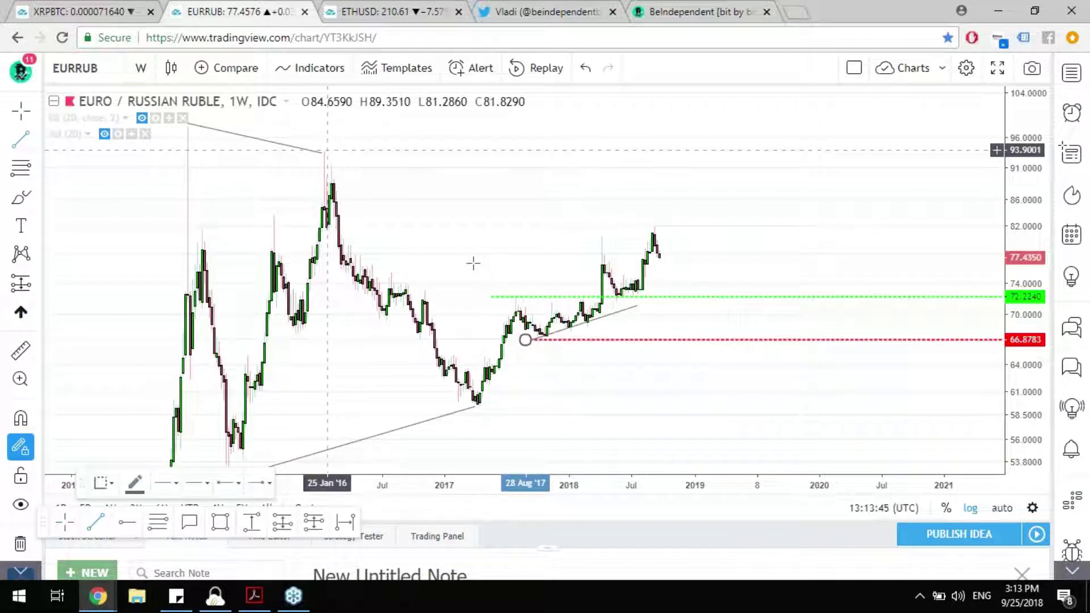
left_click(516, 295)
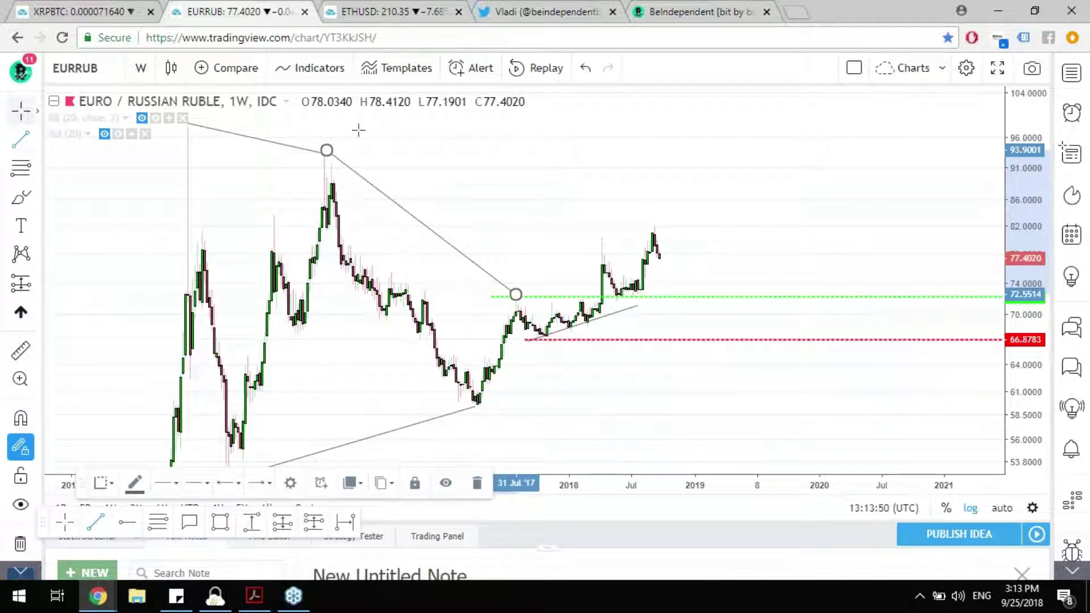
left_click(24, 113)
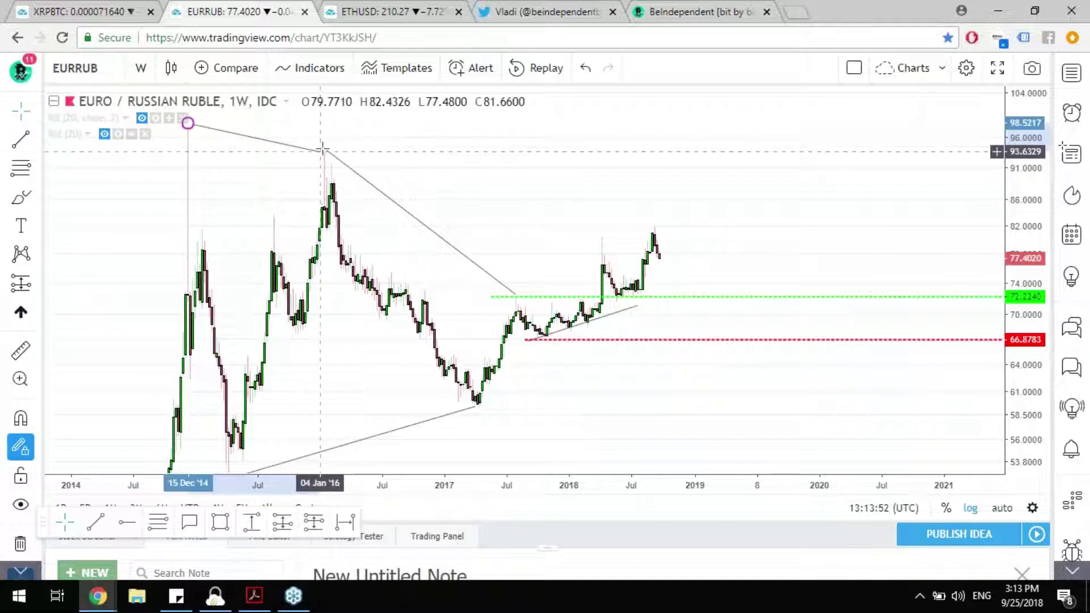
left_click(322, 149)
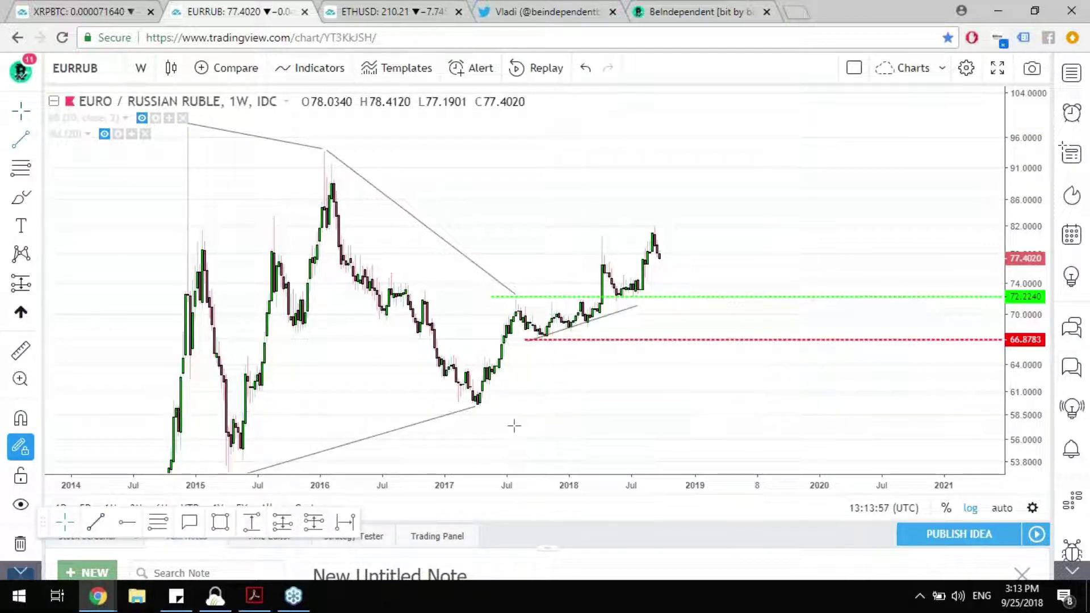
Add a short rising trend line from the 2017 low near 59.43 to the late-2017 low near 66.13
left_click(477, 411)
left_click(476, 407)
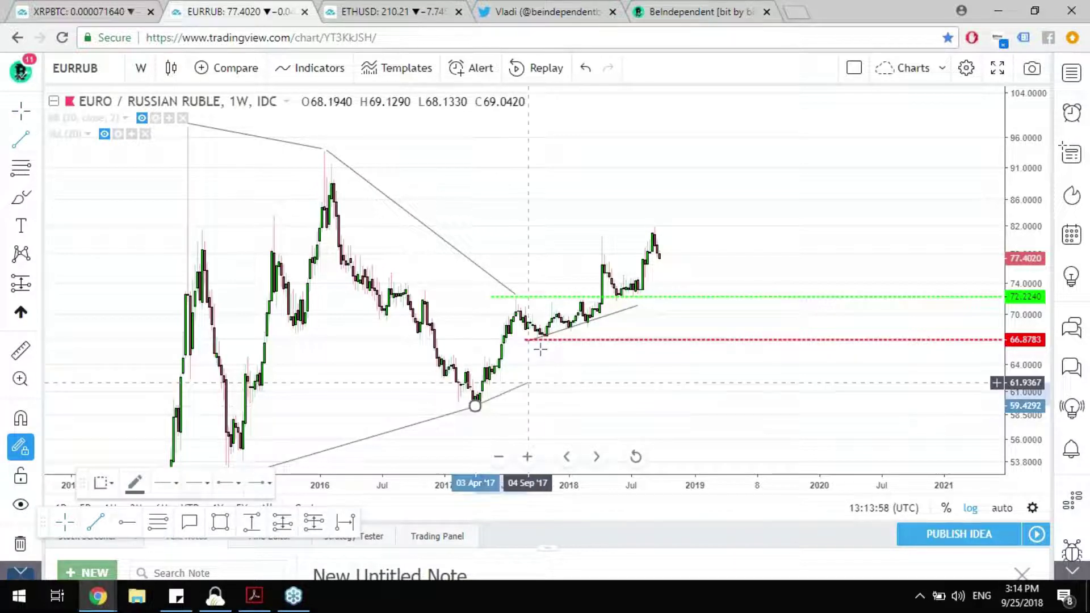
left_click(541, 346)
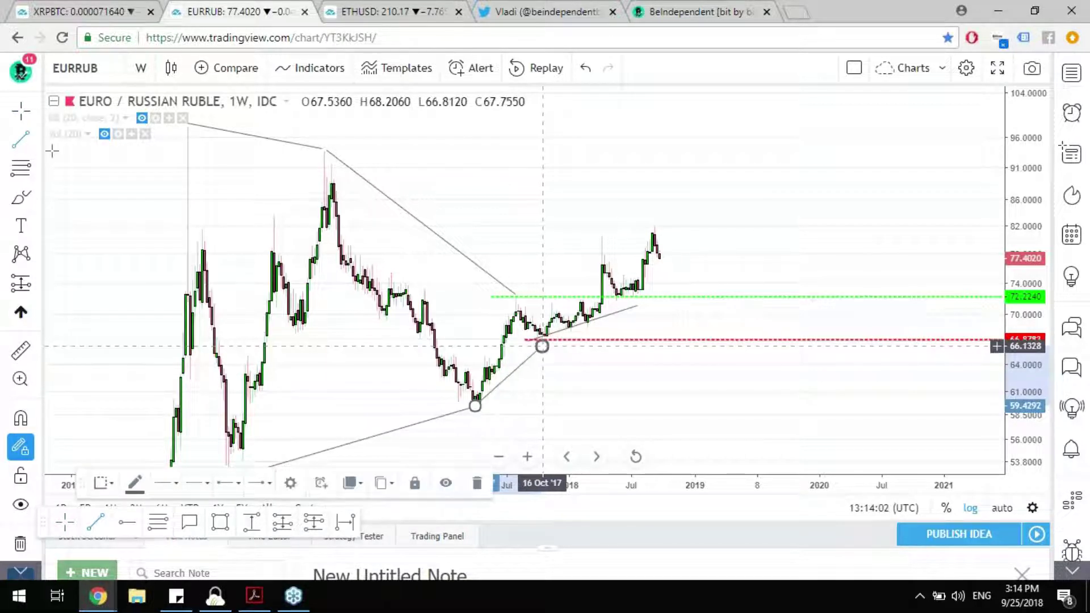
left_click(563, 161)
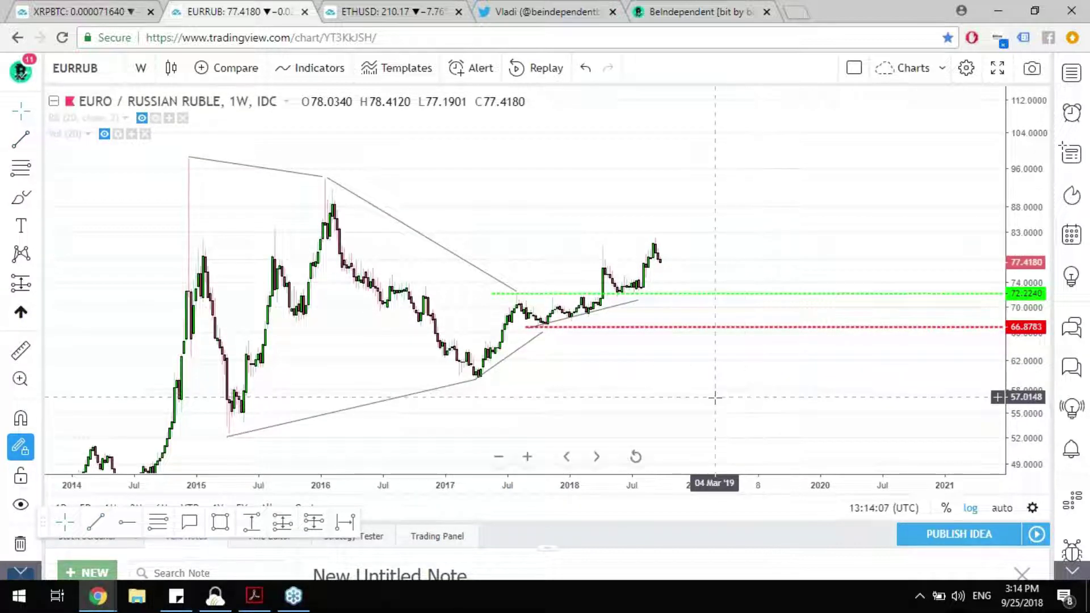
Zoom out to 2013 and draw a Fib retracement from the green 72.29 line to the red 66.75 line
scroll(712, 396, "down", 1)
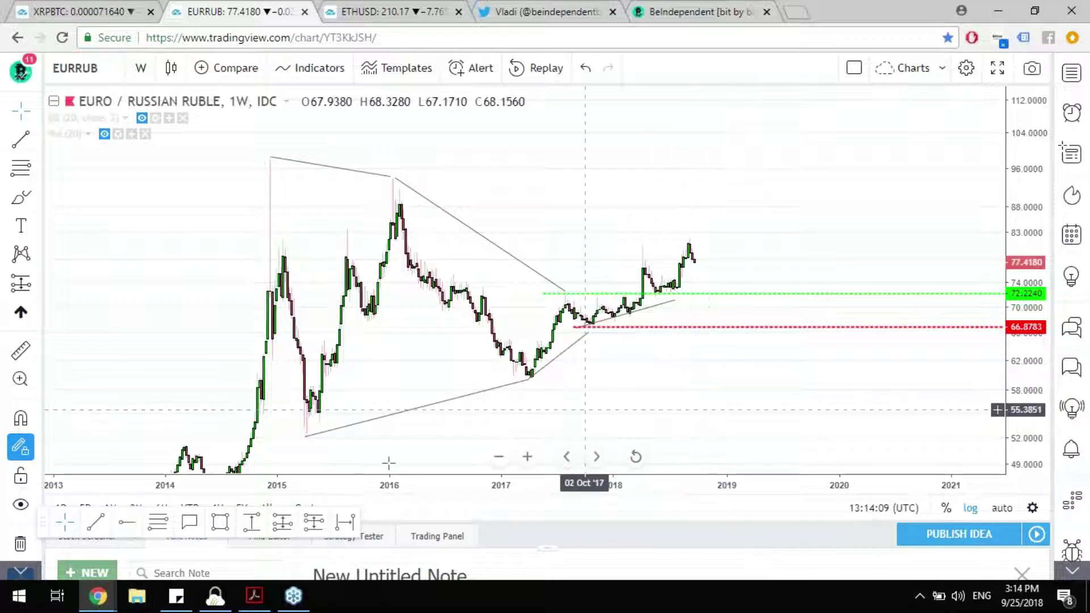
left_click(755, 293)
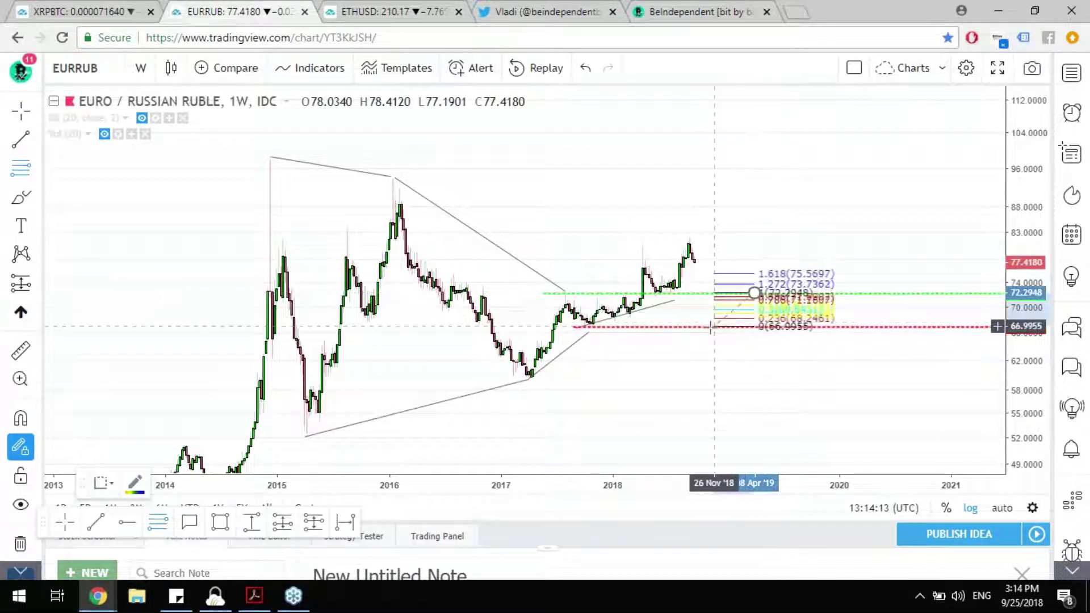
left_click(708, 328)
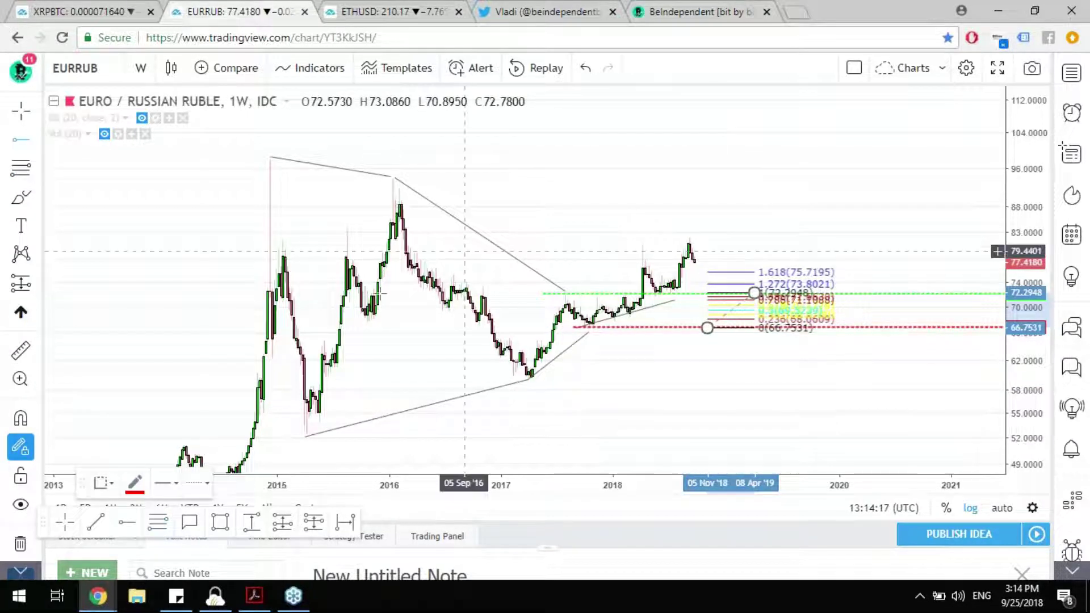
Place a yellow horizontal line at 69.4687, then hide the new Fibonacci retracement
left_click(327, 310)
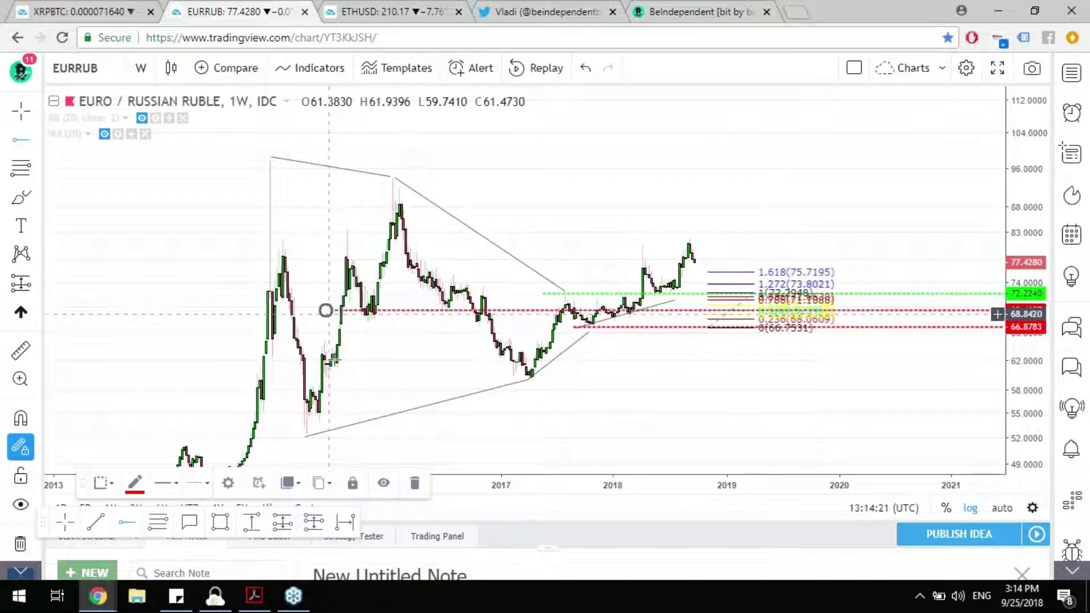
left_click(135, 483)
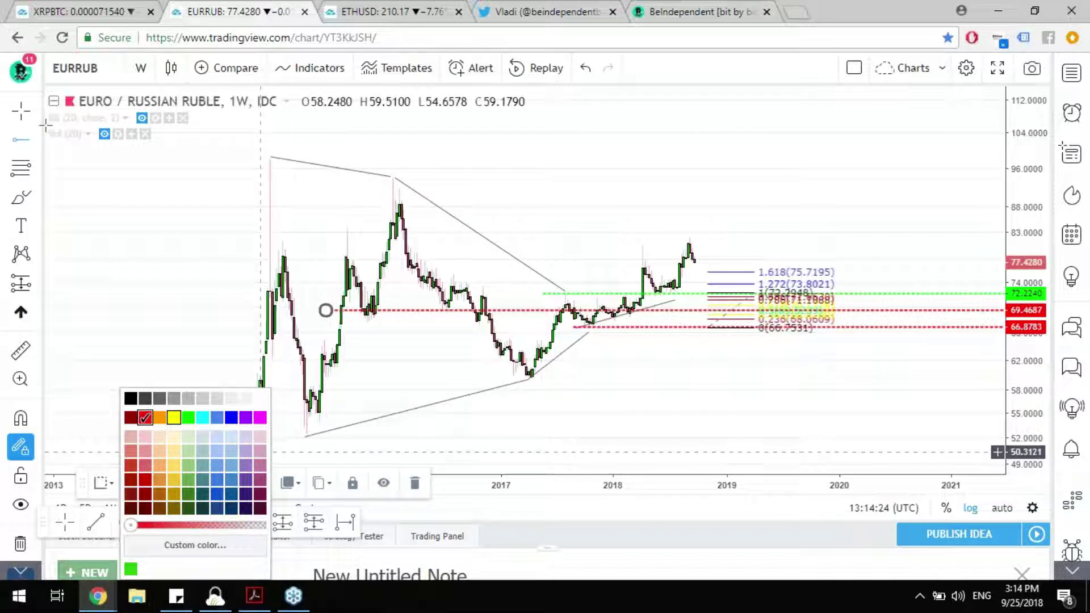
left_click(174, 417)
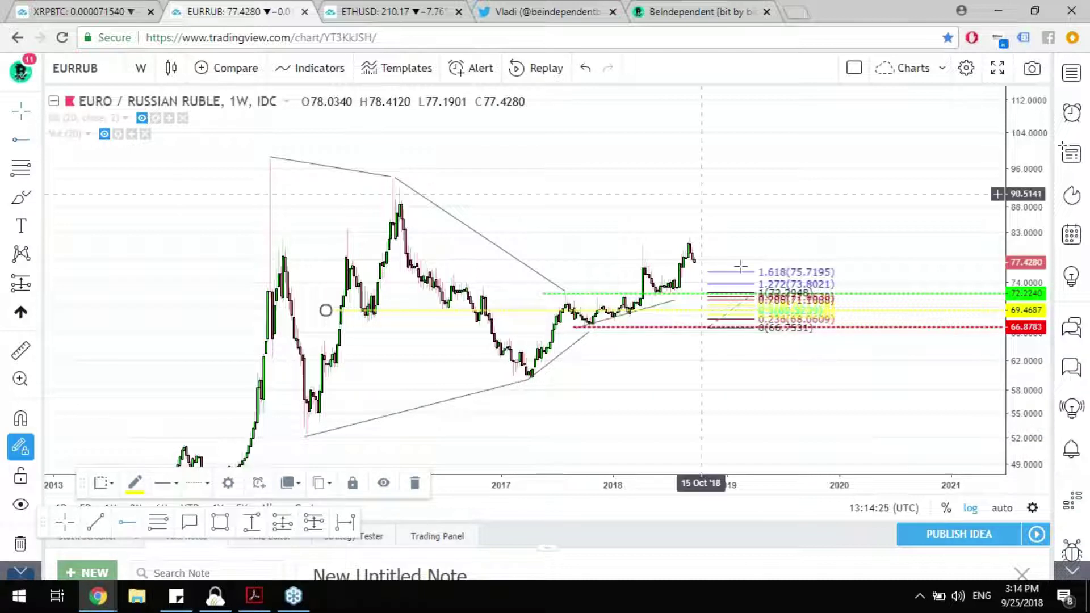
right_click(767, 284)
left_click(817, 474)
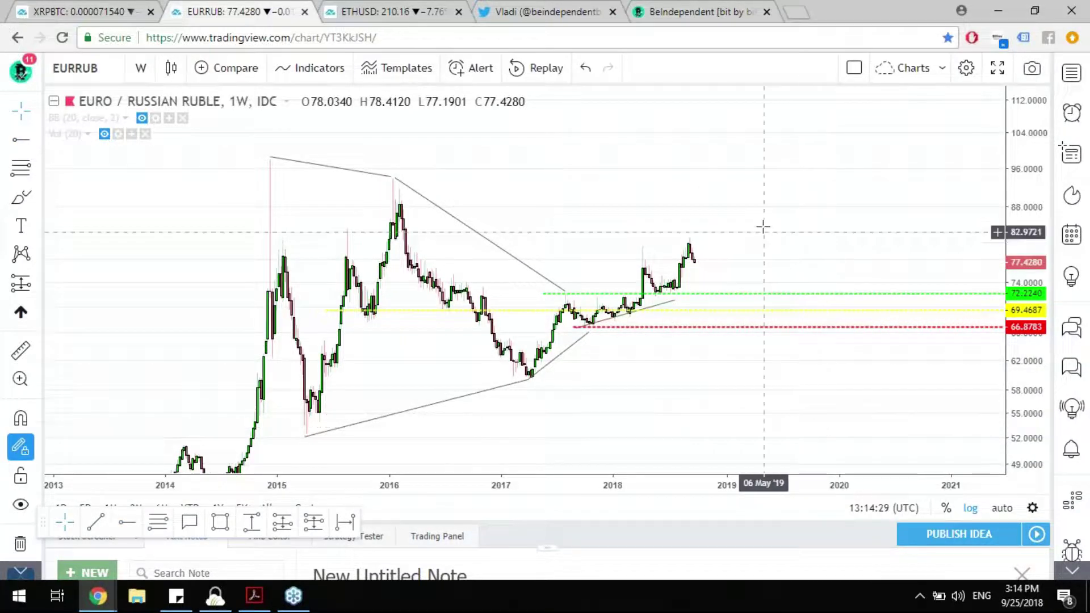
scroll(732, 225, "right", 2)
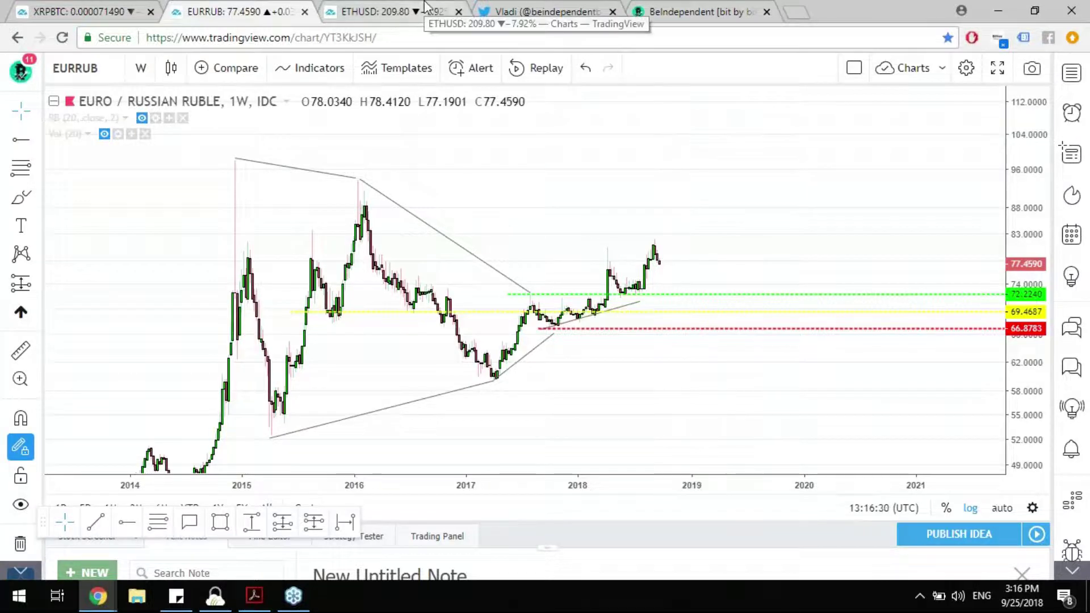
Switch to the ETHUSD 4-hour Bitfinex chart and scroll through the Flagged List symbols
key("ctrl+Tab")
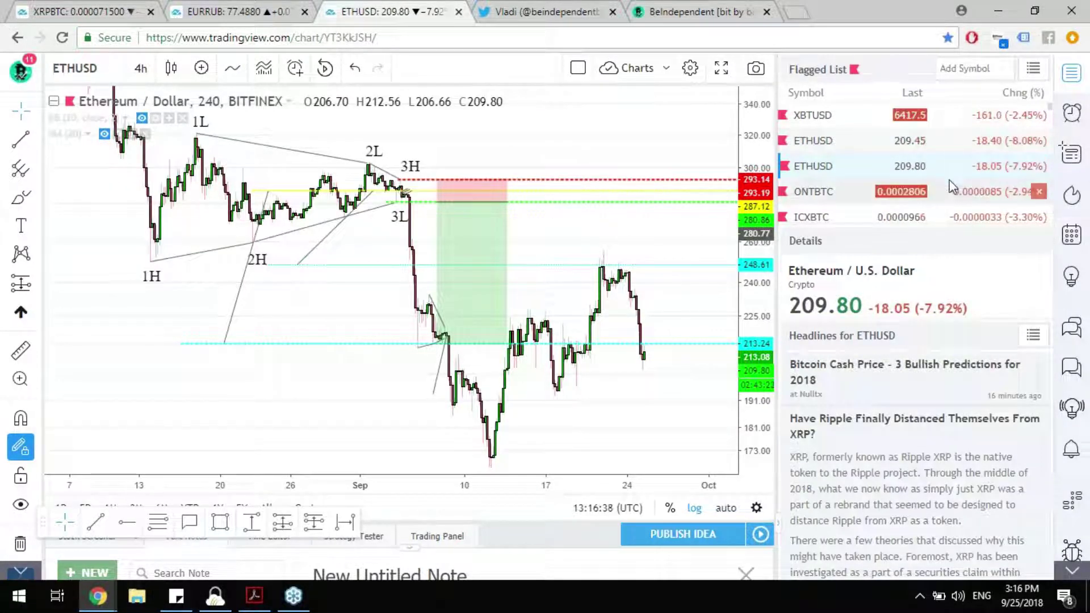
scroll(952, 187, "down", 2)
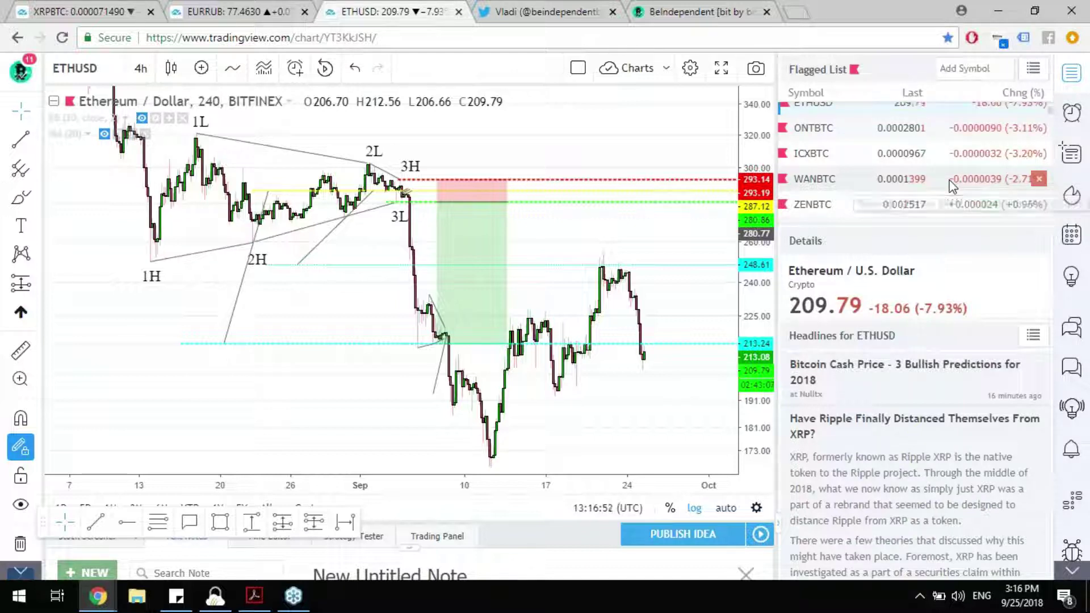
scroll(952, 186, "down", 5)
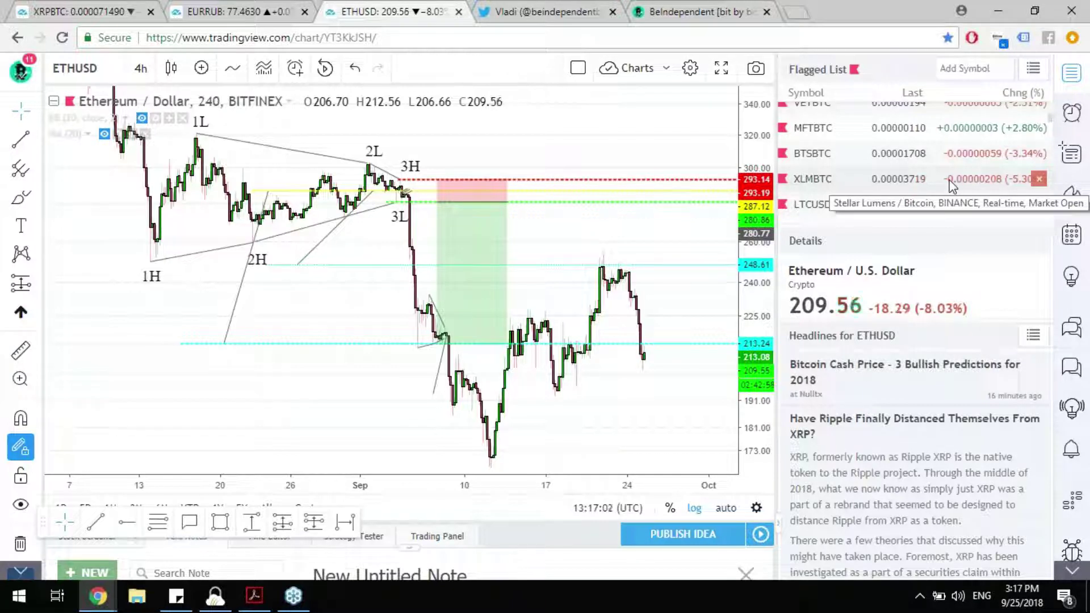
scroll(952, 186, "down", 1)
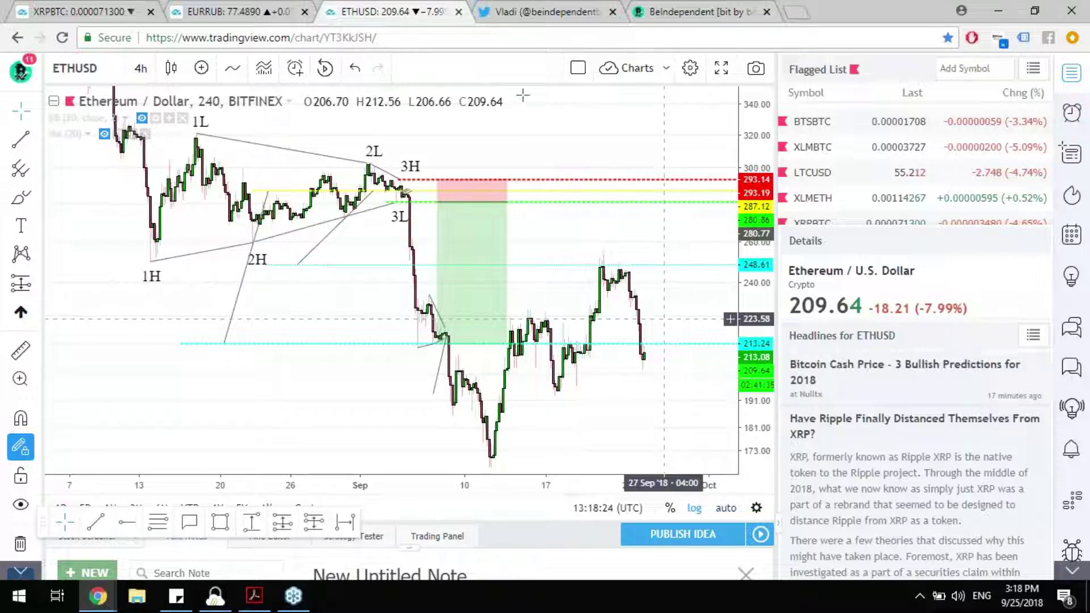
Back on EURRUB weekly, draw a line from the 2014 spike to the 2015 low and adjust the steep trendline
key("ctrl+shift+Tab")
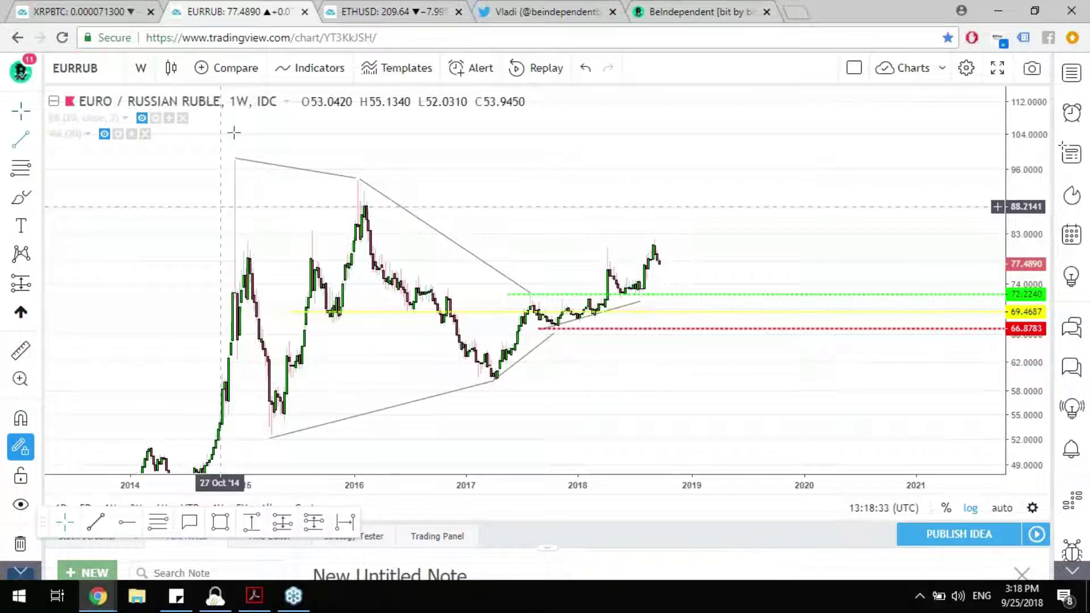
left_click(233, 160)
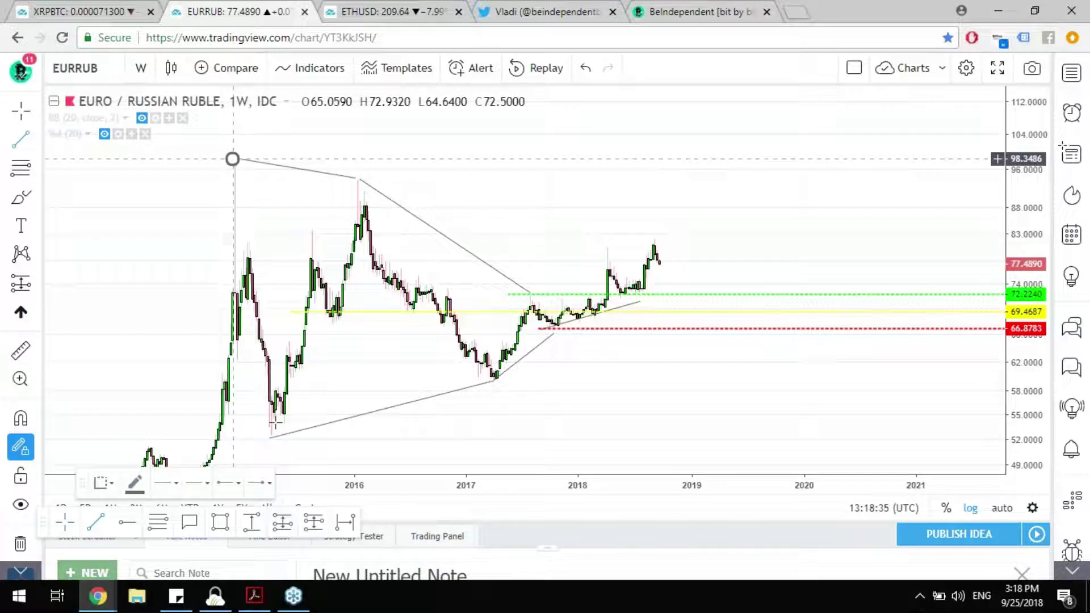
left_click(272, 434)
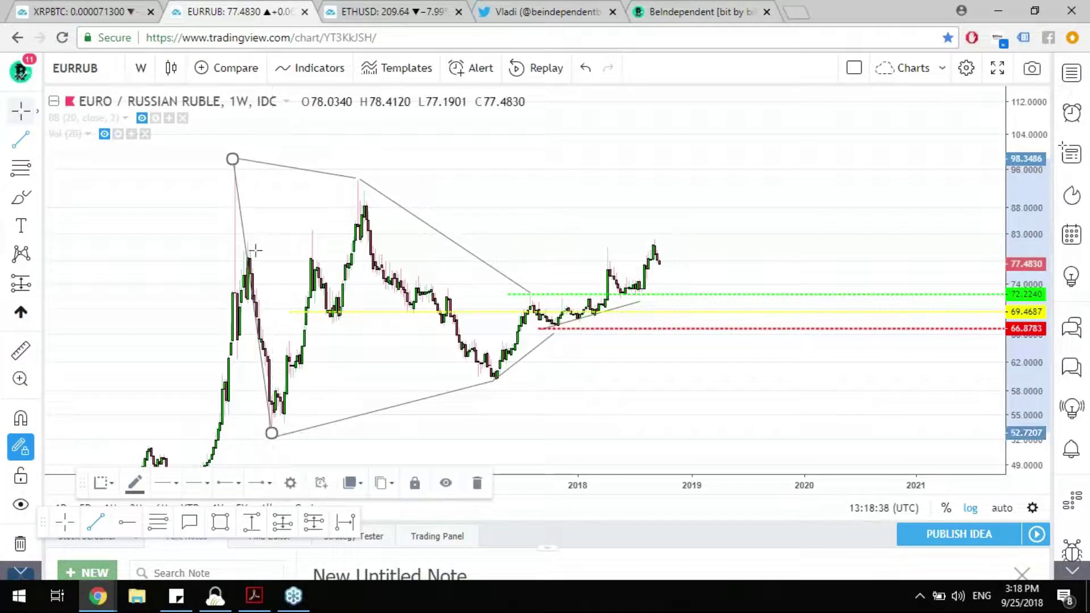
mouse_move(255, 251)
left_mouse_down()
mouse_move(438, 154)
mouse_move(454, 165)
mouse_move(439, 196)
left_mouse_up()
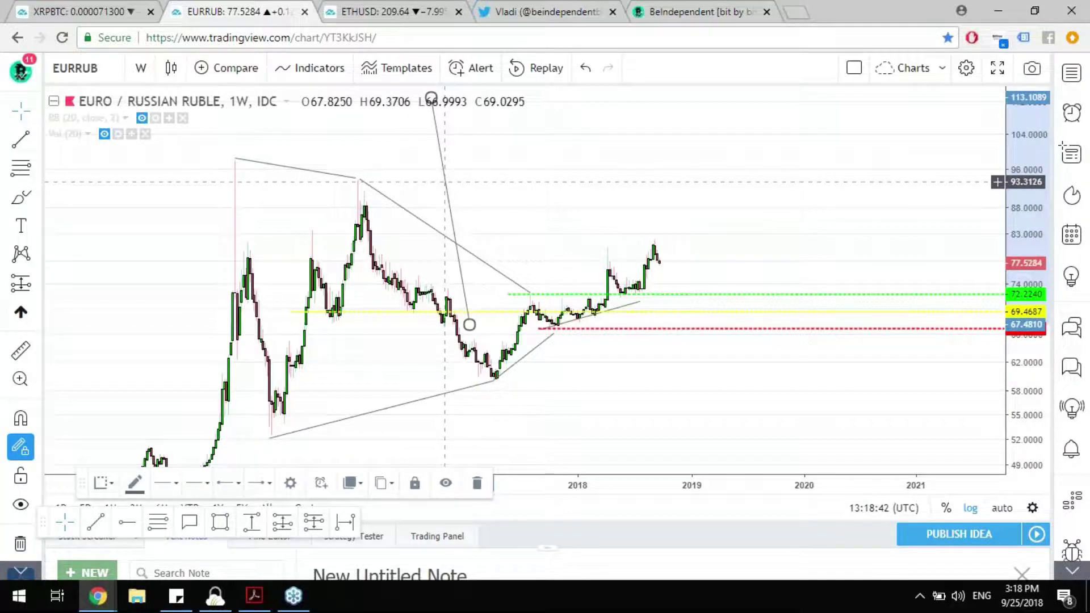
left_click_drag(458, 259, 452, 246)
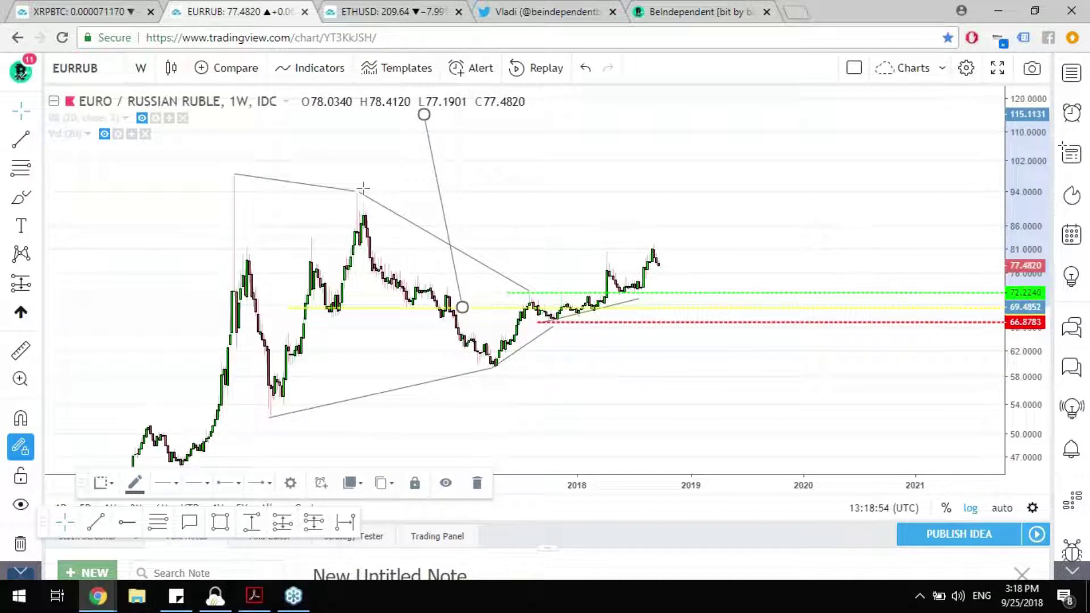
Add a cyan horizontal ray at 114.8644 near the top of the chart
left_click(127, 522)
left_click(381, 114)
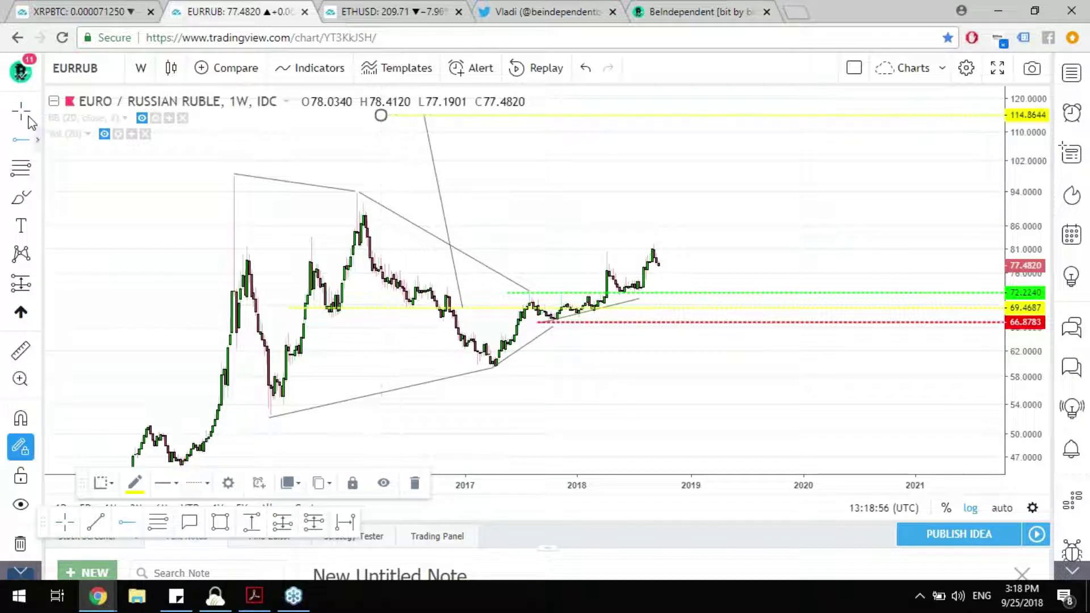
left_click(135, 482)
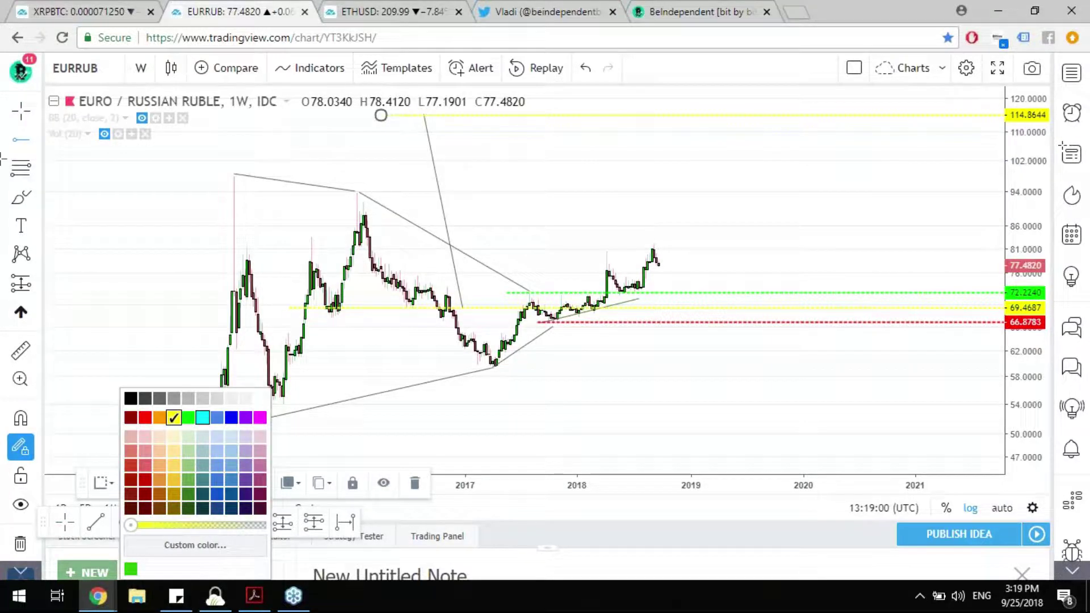
left_click(202, 417)
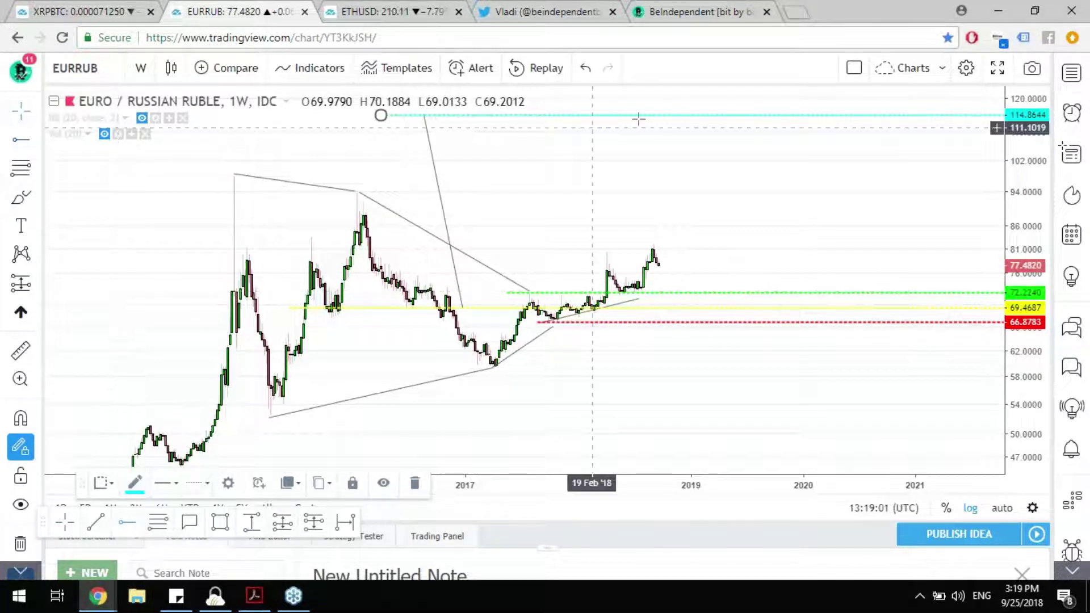
Zoom the EURRUB weekly chart out to span 2014–2022, then switch to the BeIndependent site
scroll(755, 170, "down", 3)
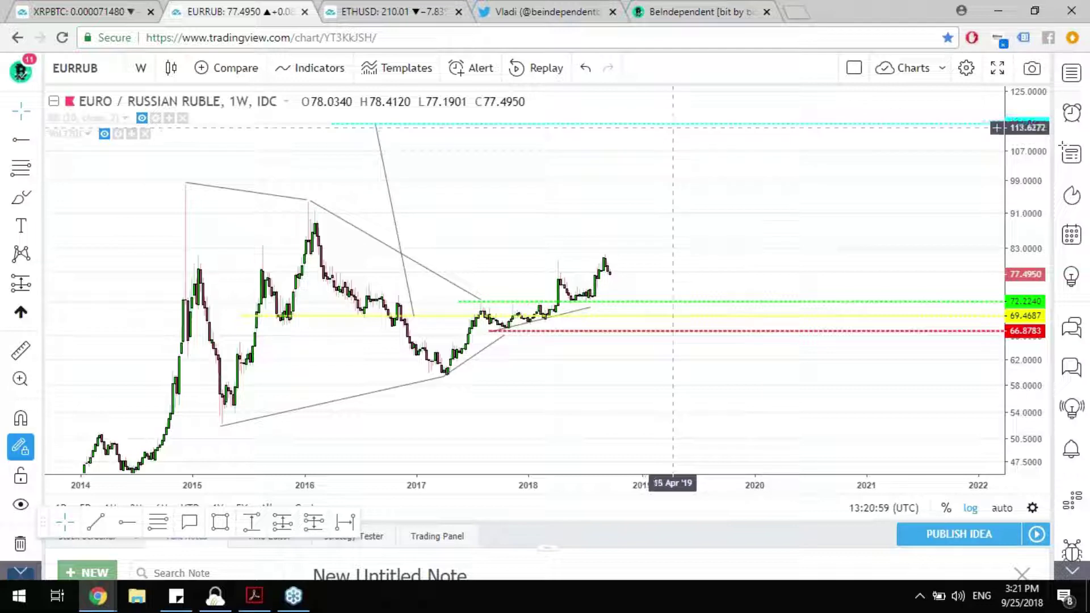
key("ctrl+5")
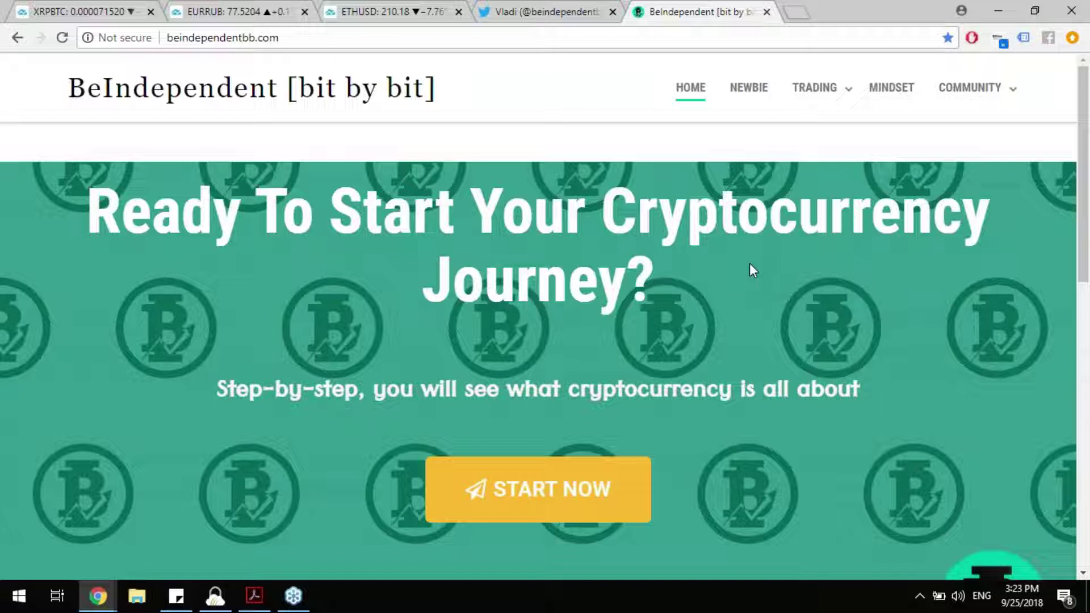
Scroll the BeIndependent homepage and go to its NEWBIE page
scroll(750, 264, "down", 1)
scroll(748, 267, "down", 4)
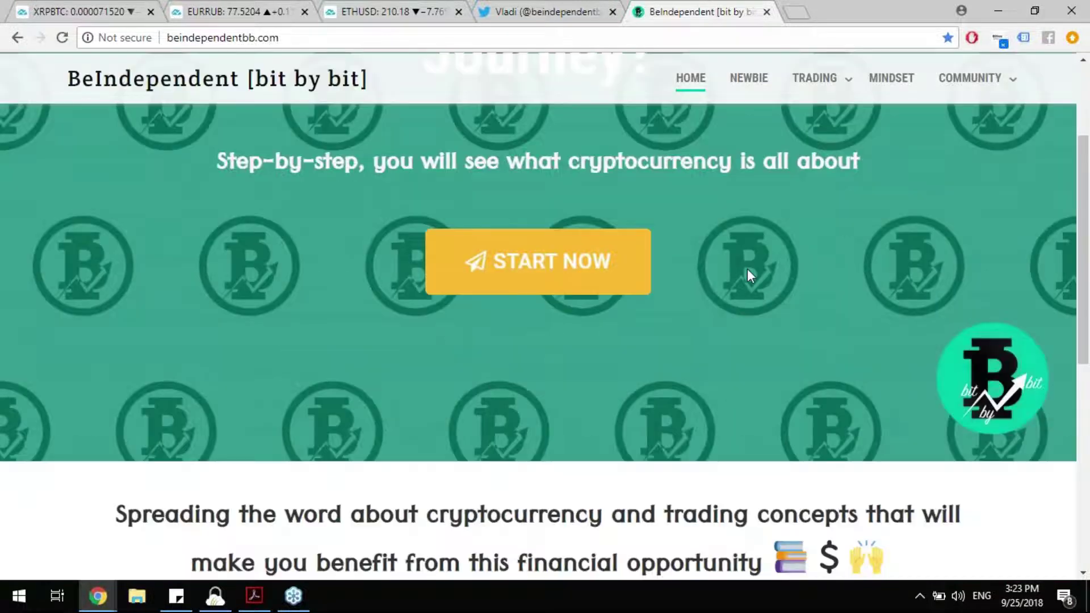
scroll(747, 268, "up", 4)
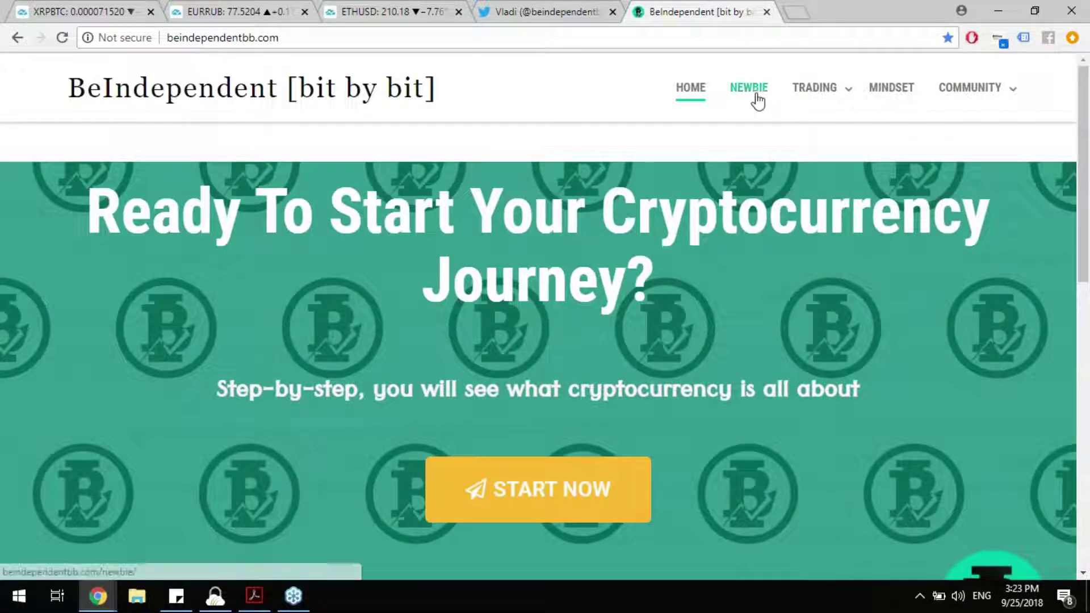
left_click(749, 87)
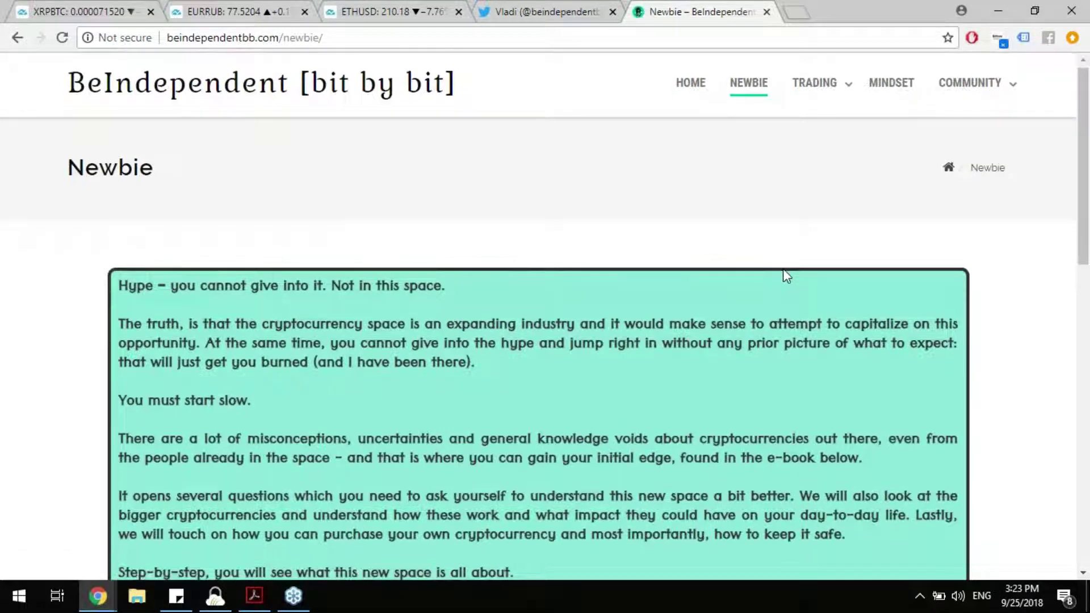
Scroll the Newbie page and briefly highlight its opening line about hype
scroll(783, 275, "down", 1)
scroll(782, 276, "down", 2)
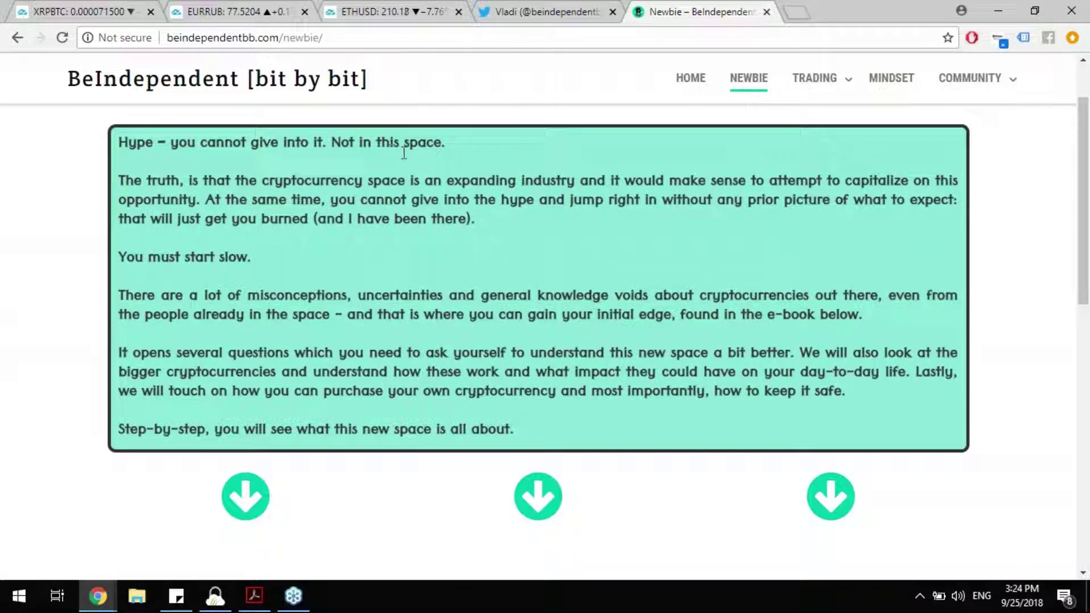
left_click_drag(117, 143, 488, 154)
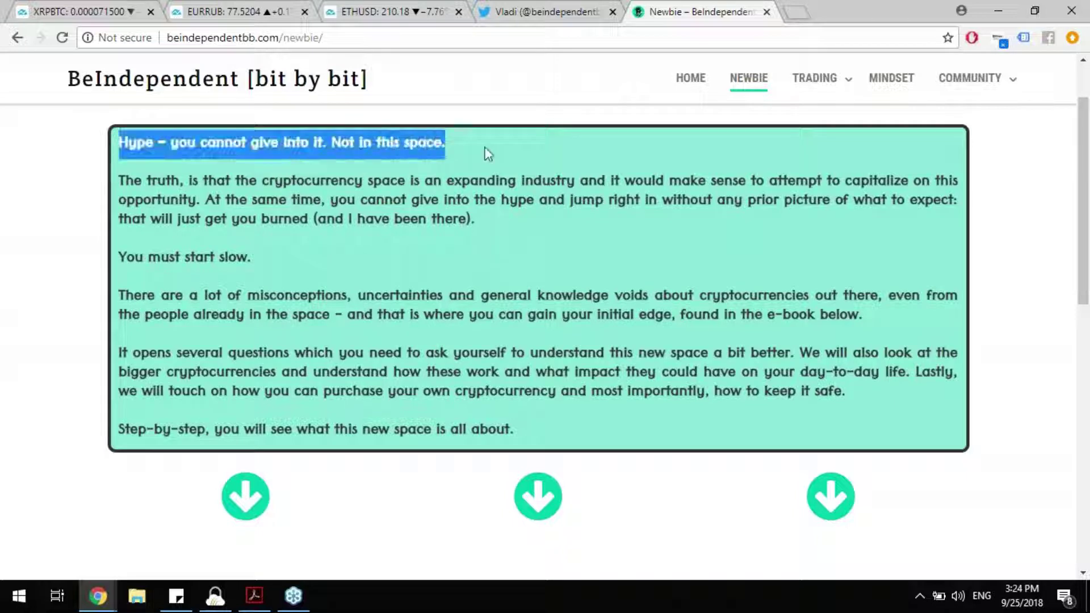
left_click(554, 280)
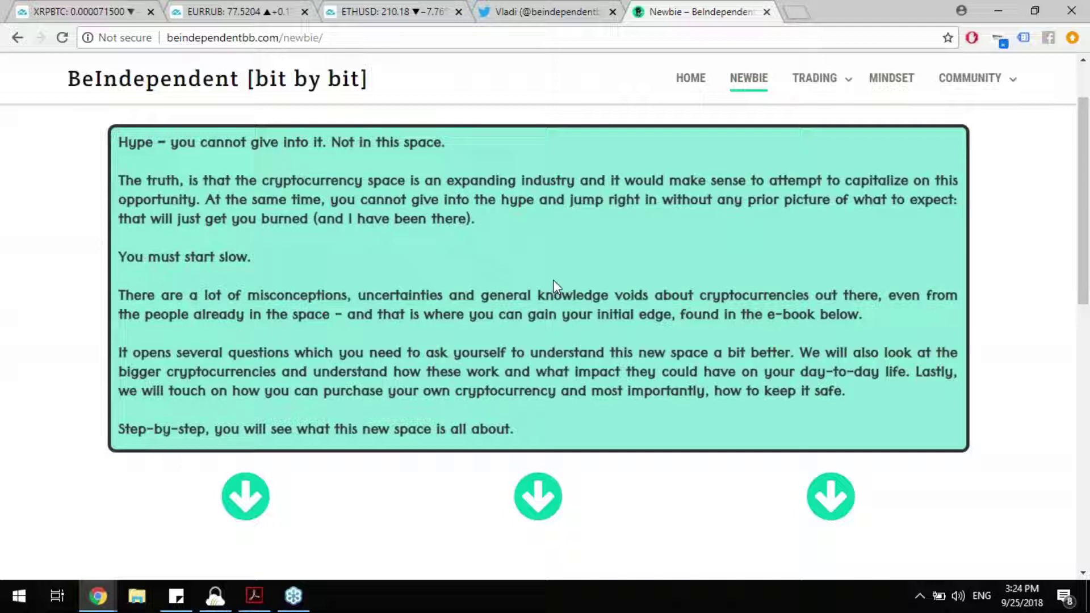
Read further down the Newbie page, then go to the site's TRADING page
scroll(554, 285, "down", 1)
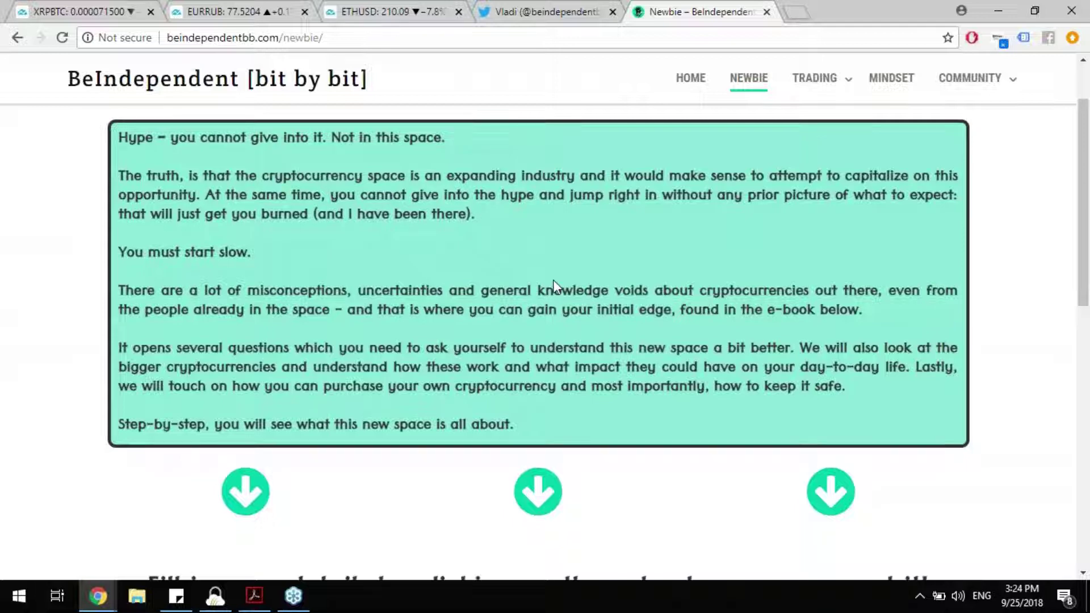
scroll(553, 281, "down", 1)
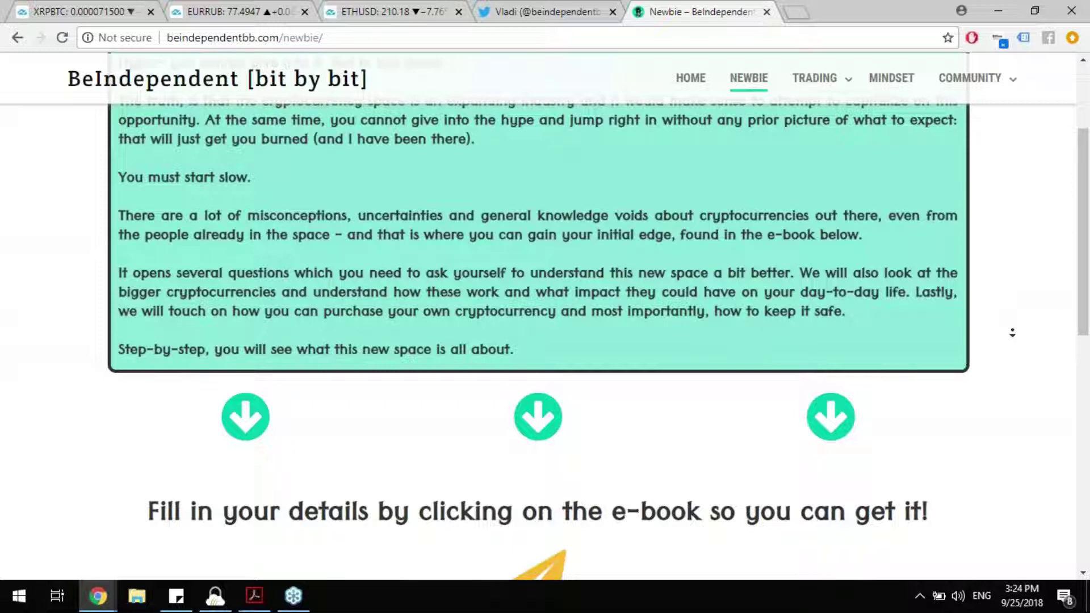
scroll(1012, 333, "down", 3)
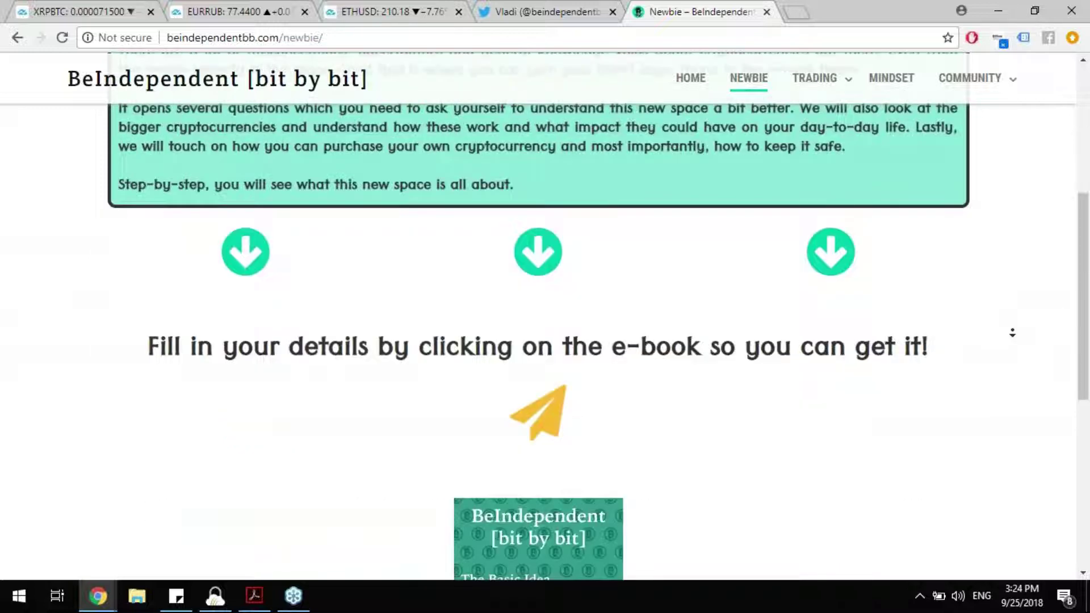
scroll(1012, 333, "down", 5)
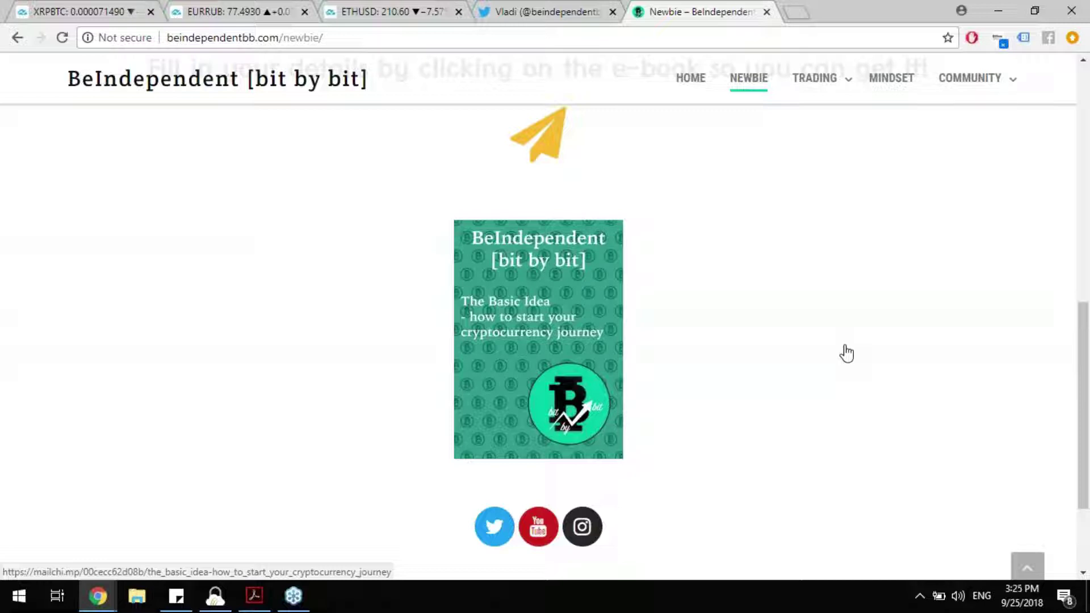
mouse_move(817, 83)
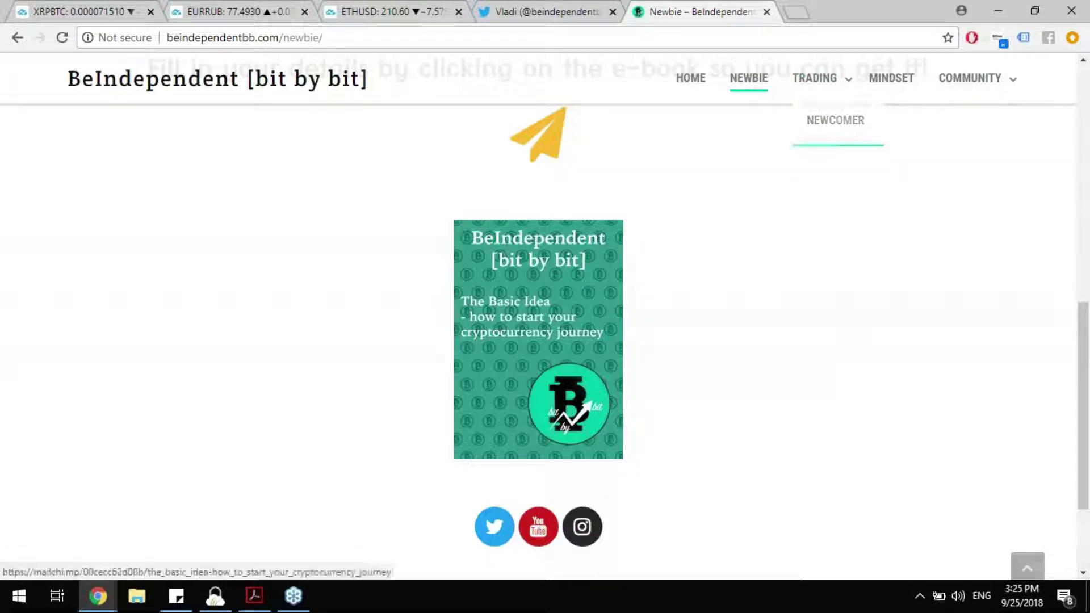
left_click(815, 86)
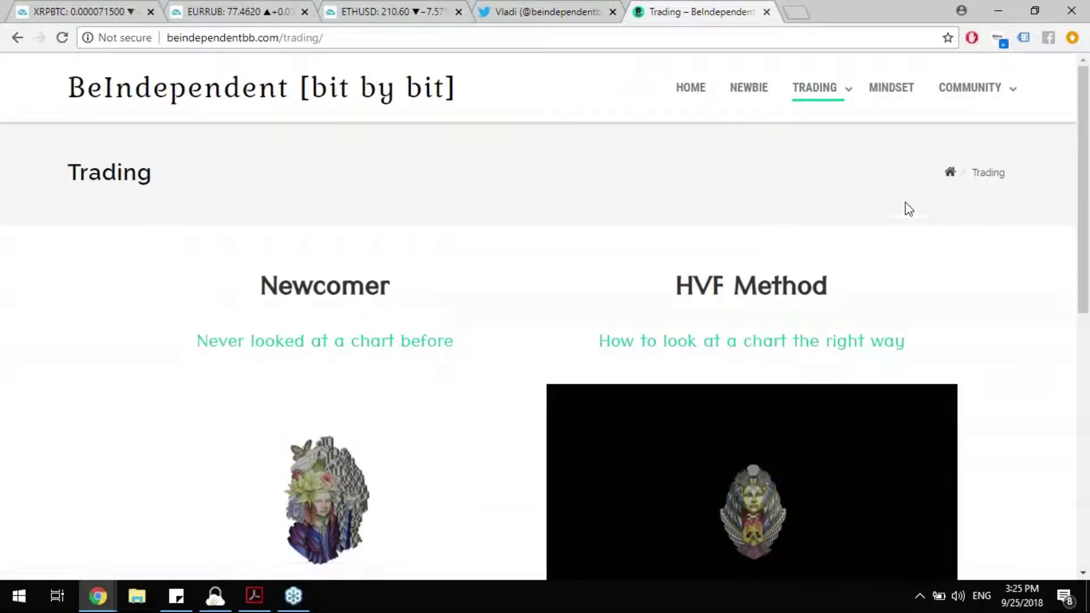
Search Google for 'ticker tape' in a new tab, then return to the Trading – BeIndependent tab
left_click(806, 12)
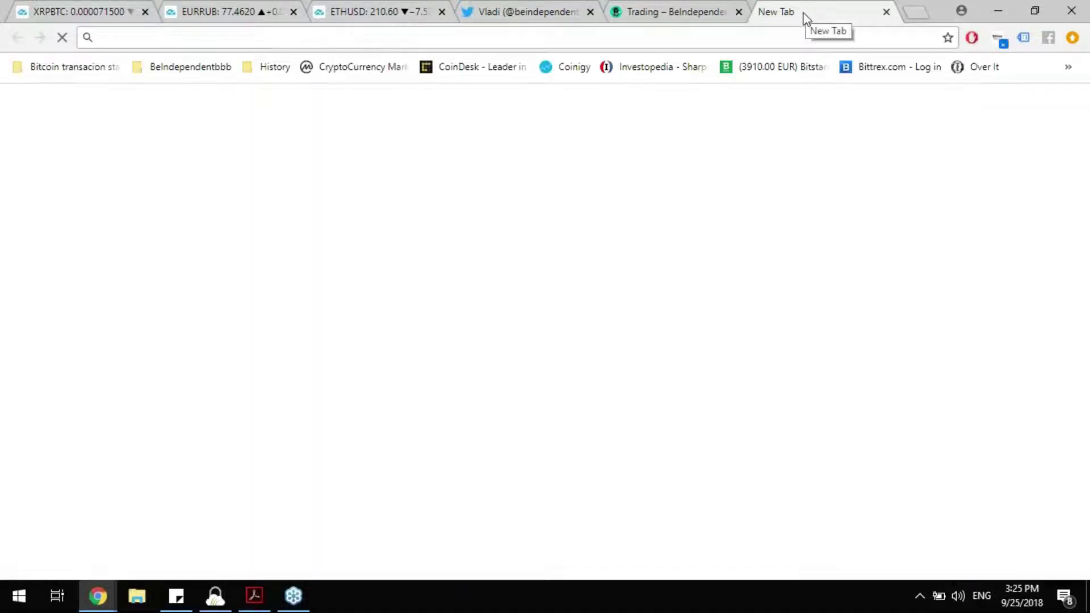
type("ticker tape")
key("Return")
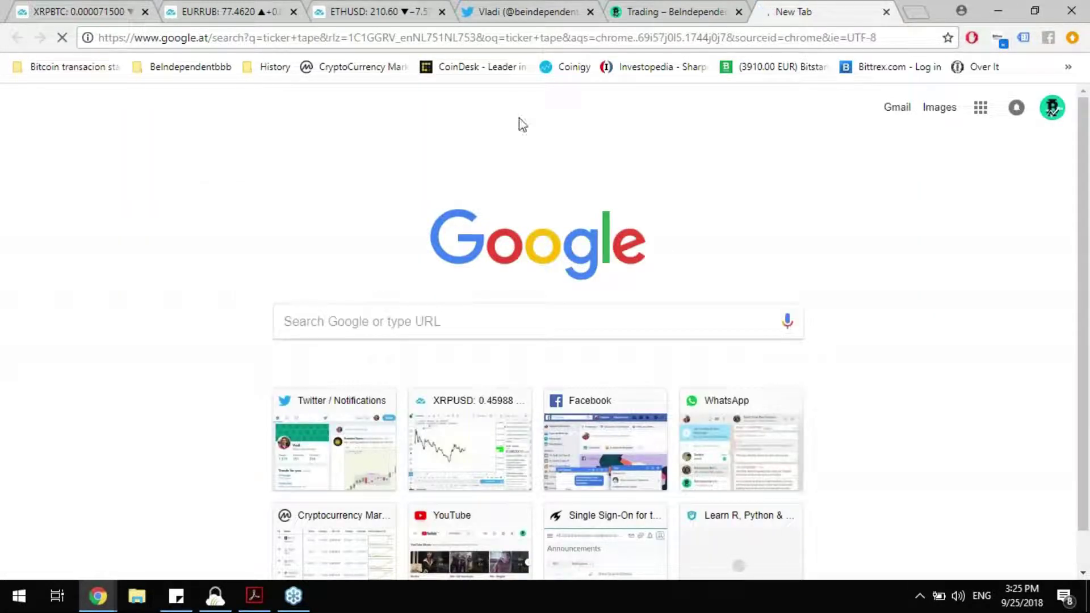
left_click(630, 7)
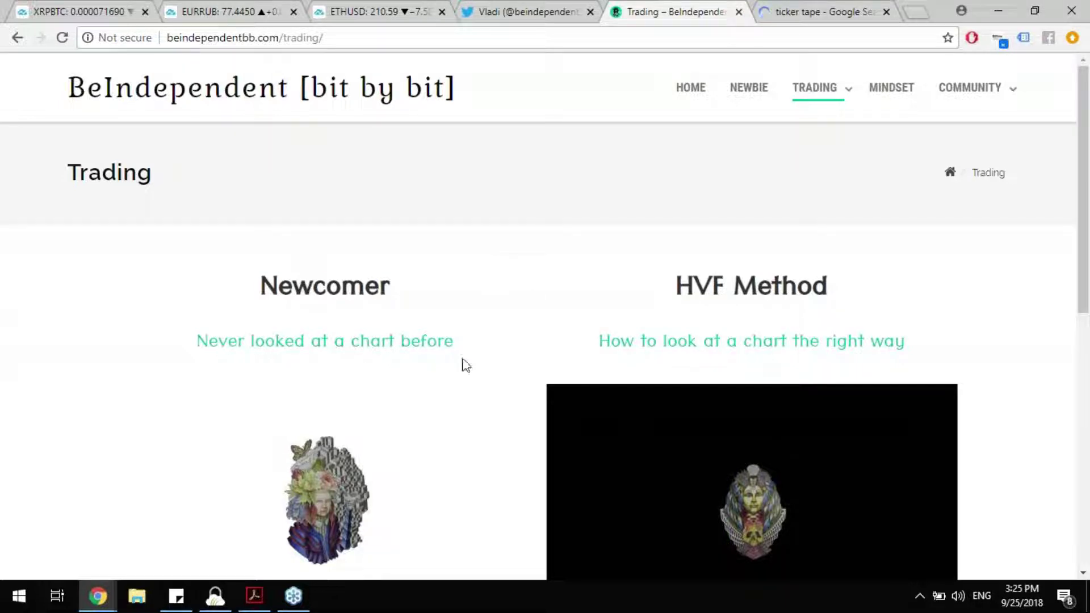
Scroll the Trading page down to the Trading Turbo Series and HVF Method Course pre-requisites
scroll(465, 365, "down", 3)
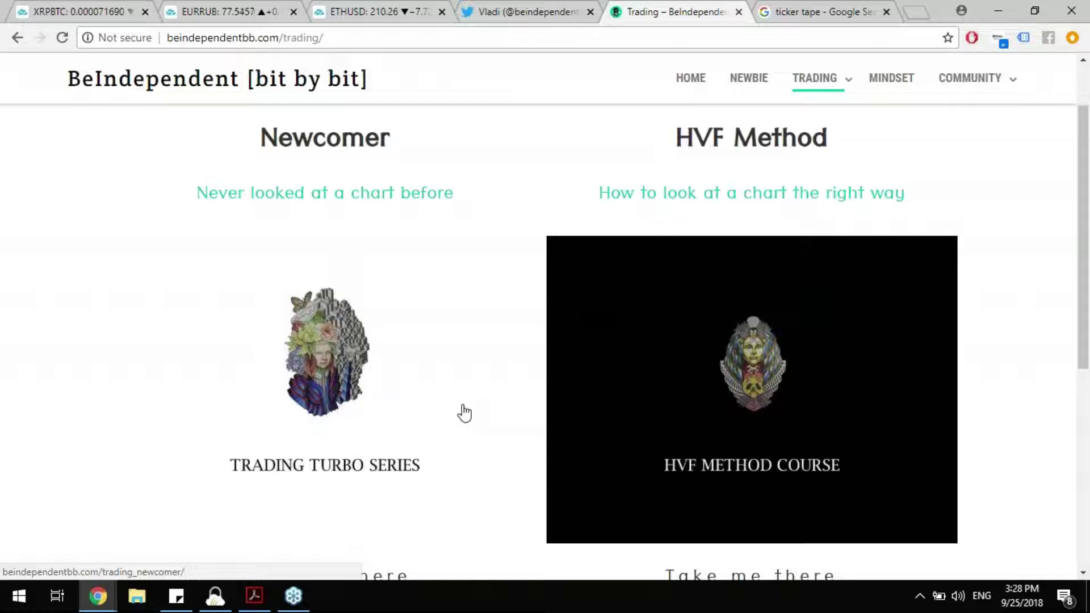
scroll(465, 413, "down", 1)
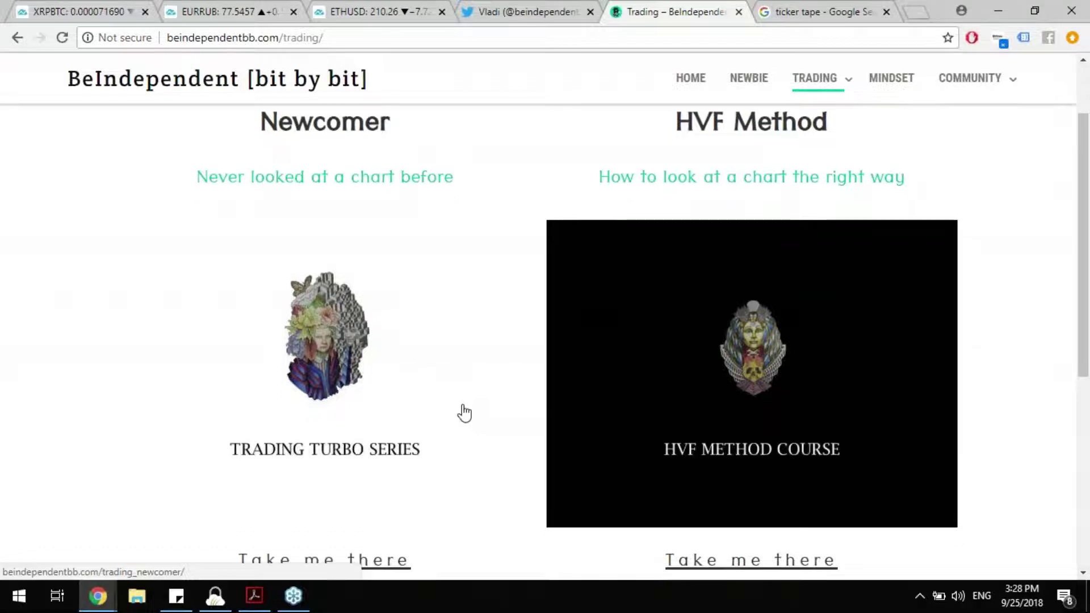
scroll(463, 412, "down", 3)
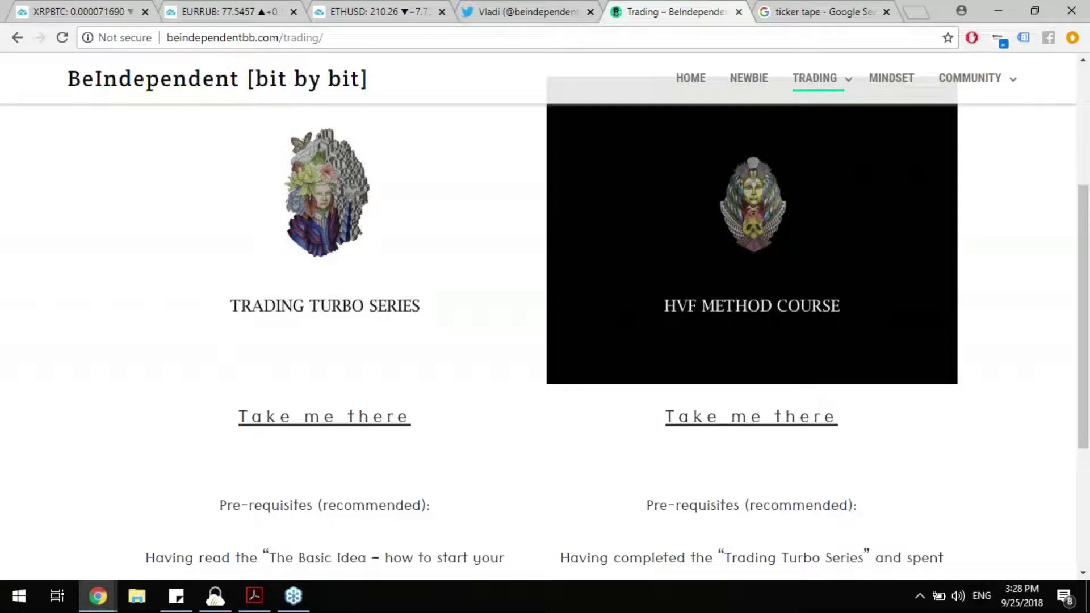
Show the trader's Twitter profile (1,538 tweets), with the pinned BeIndependent HVF tweet and Who to follow
left_click(483, 11)
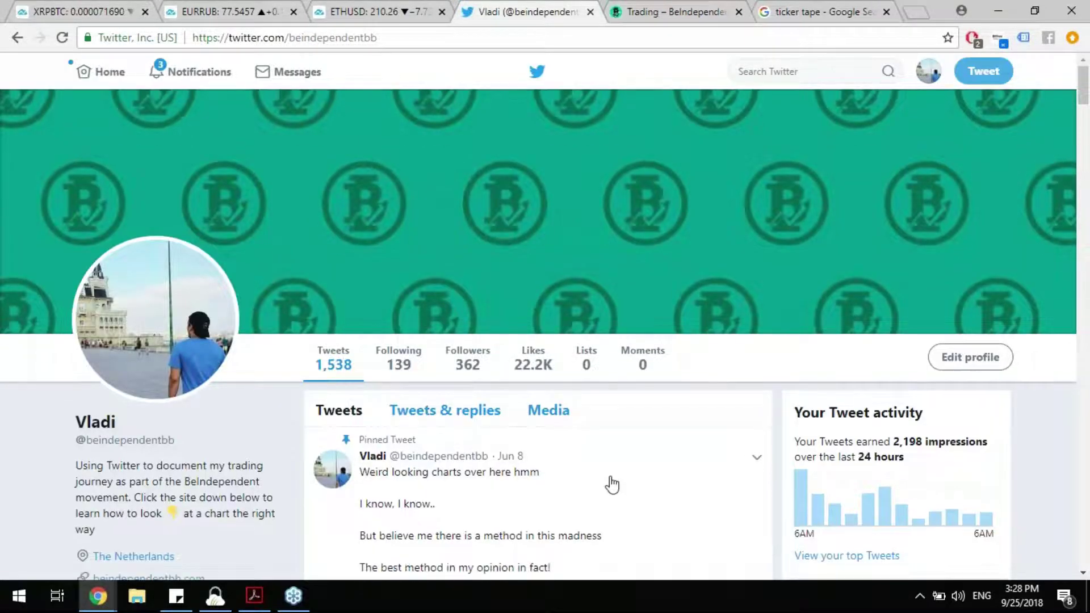
scroll(608, 482, "down", 3)
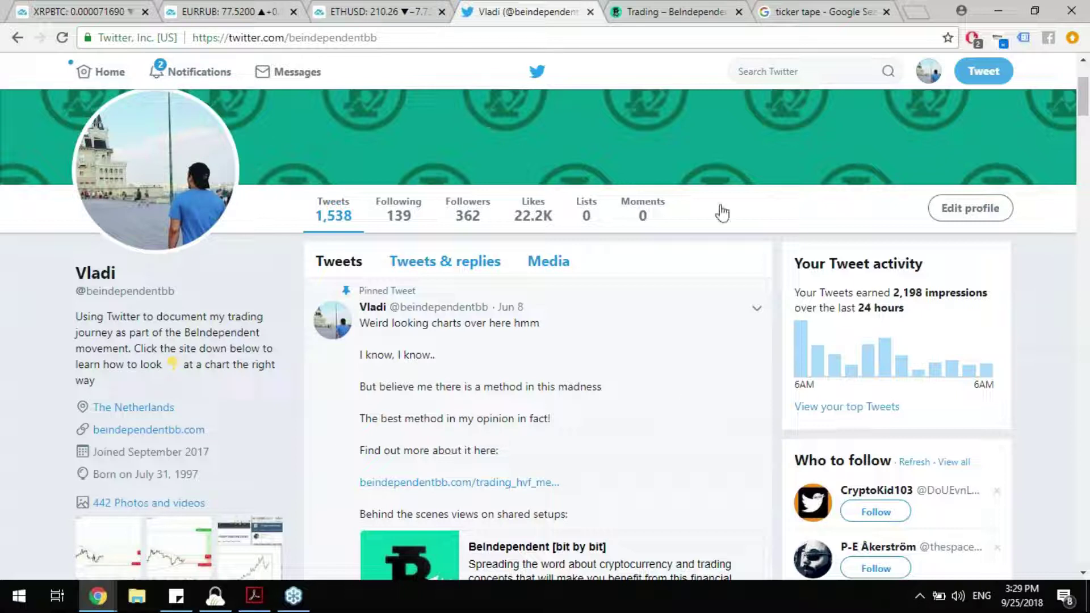
Load web.whatsapp.com in the ticker tape tab and scroll down the chat list
left_click(818, 12)
left_click(781, 38)
type("we")
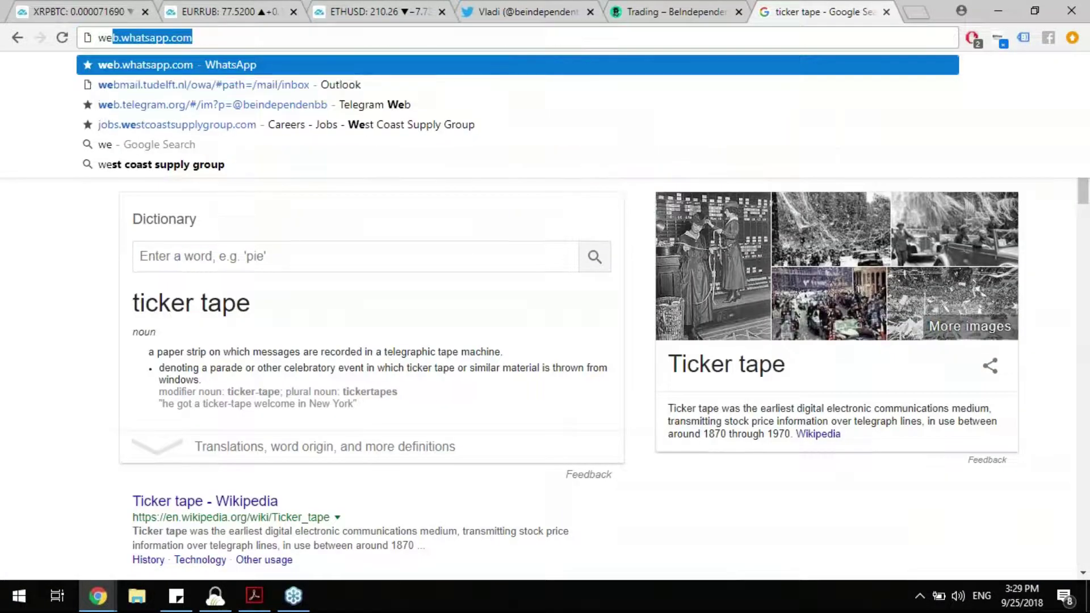
key("Return")
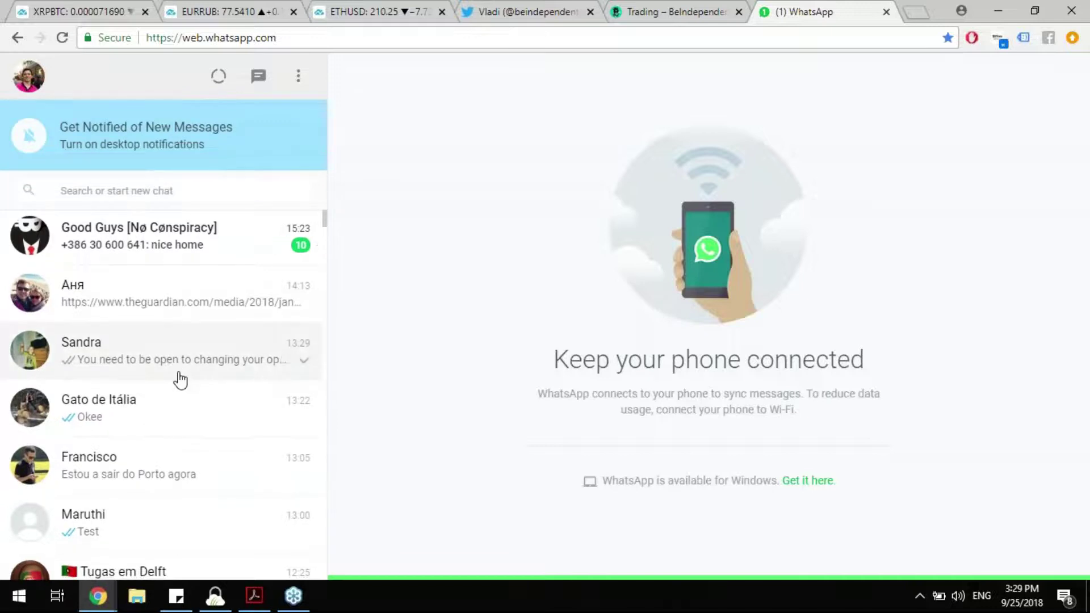
scroll(181, 379, "down", 9)
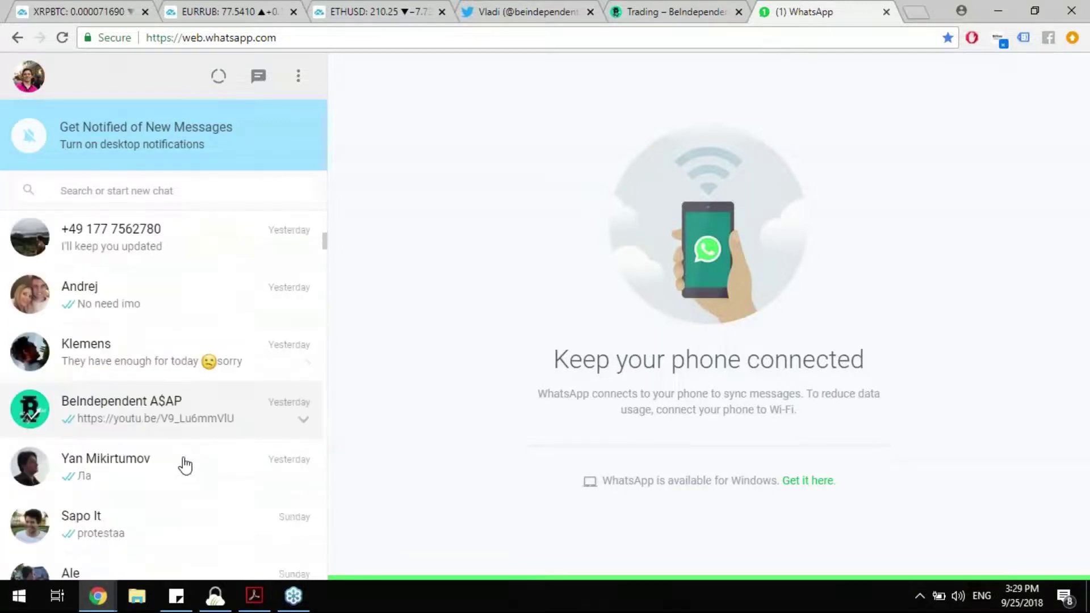
Open the BeIndependent A$AP group chat and scroll its Group info to the 6 participants and shared charts
left_click(189, 413)
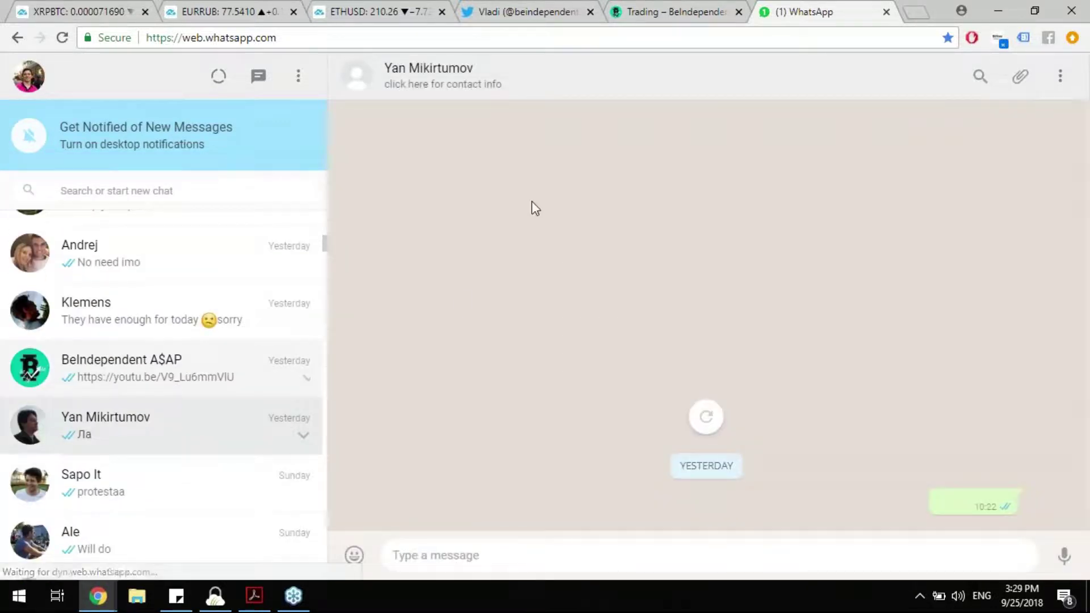
key("ctrl+shift+bracketleft")
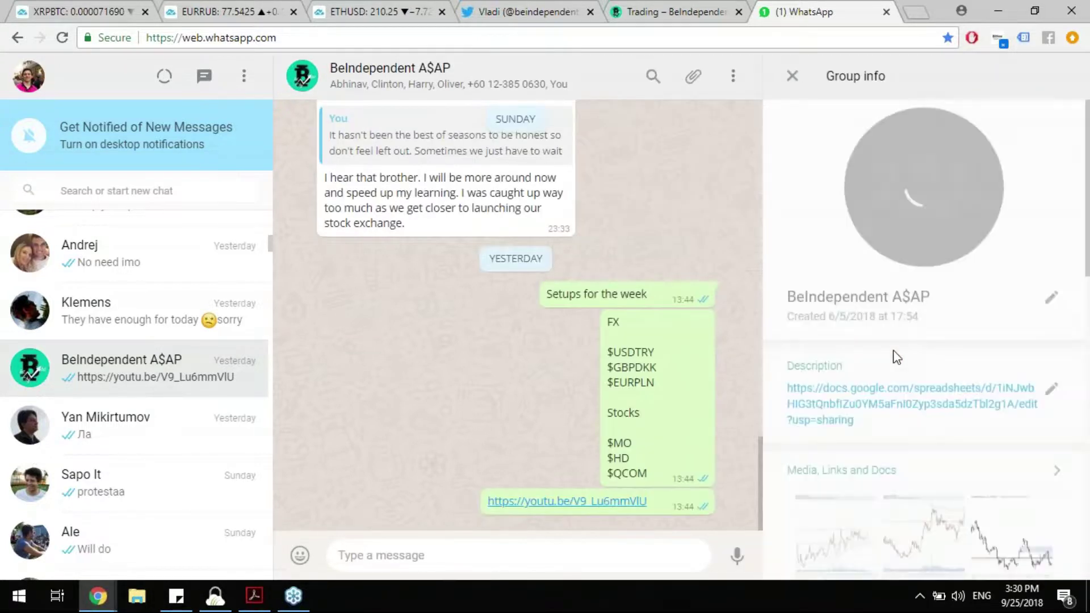
scroll(893, 357, "down", 5)
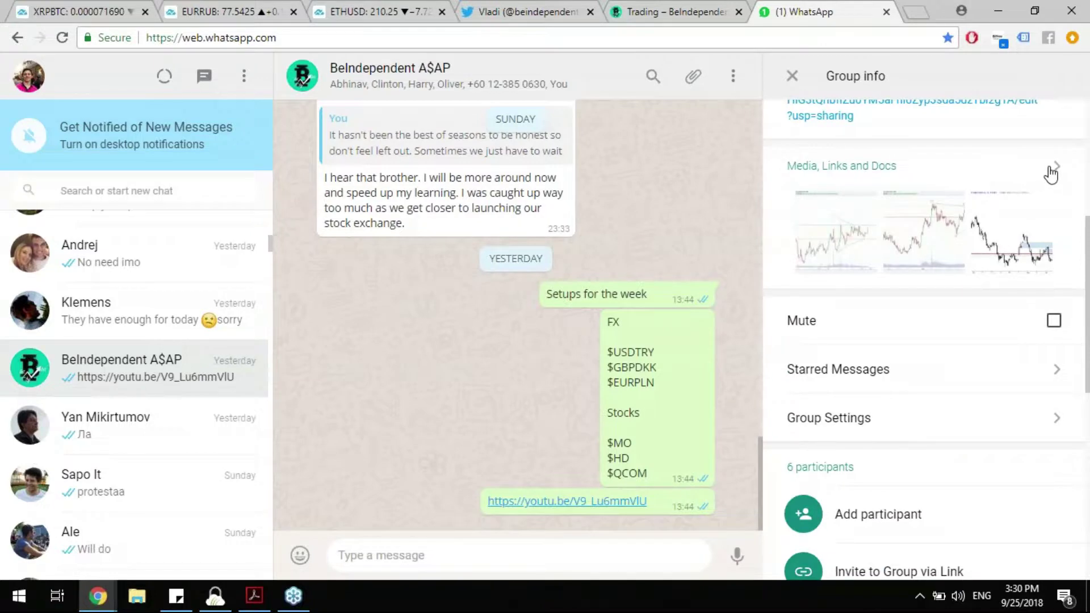
Scroll through the group's shared chart images in Media, Links and Docs, then return to 'Trading – BeIndependent'
left_click(919, 284)
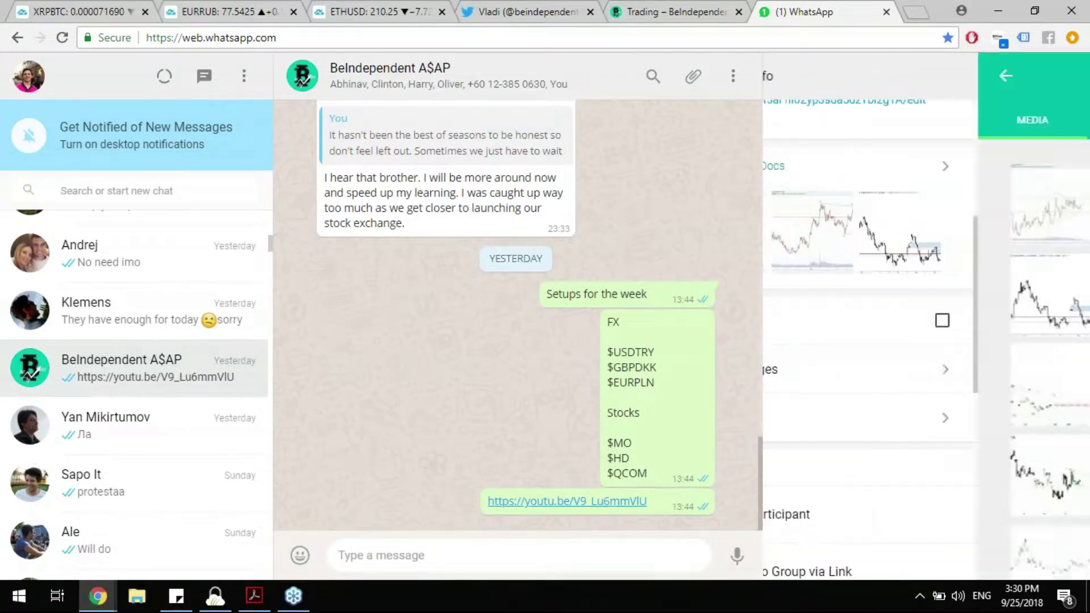
scroll(919, 294, "down", 1)
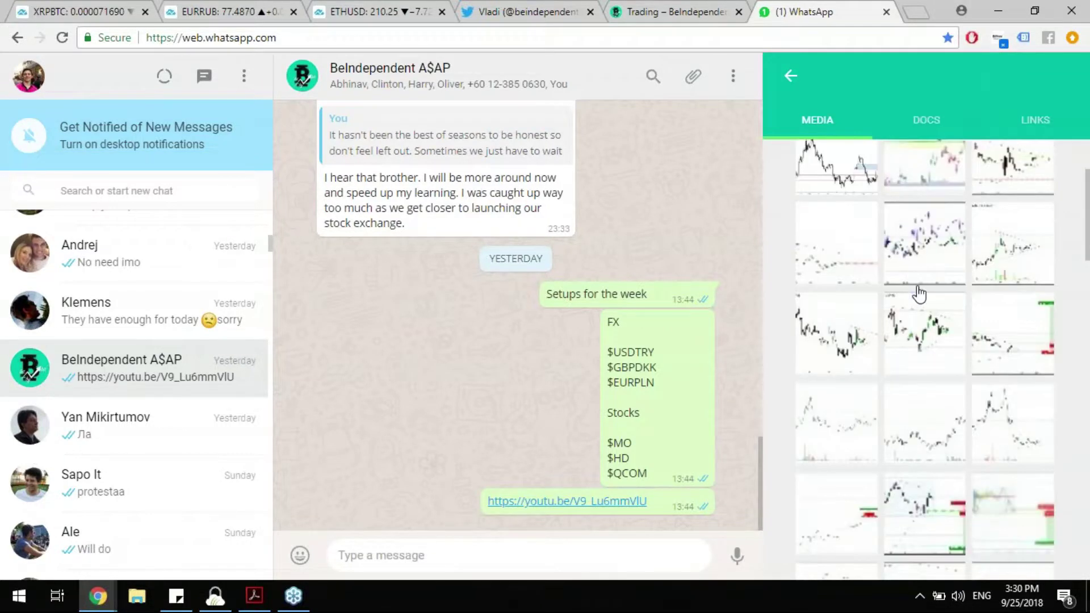
scroll(919, 294, "down", 2)
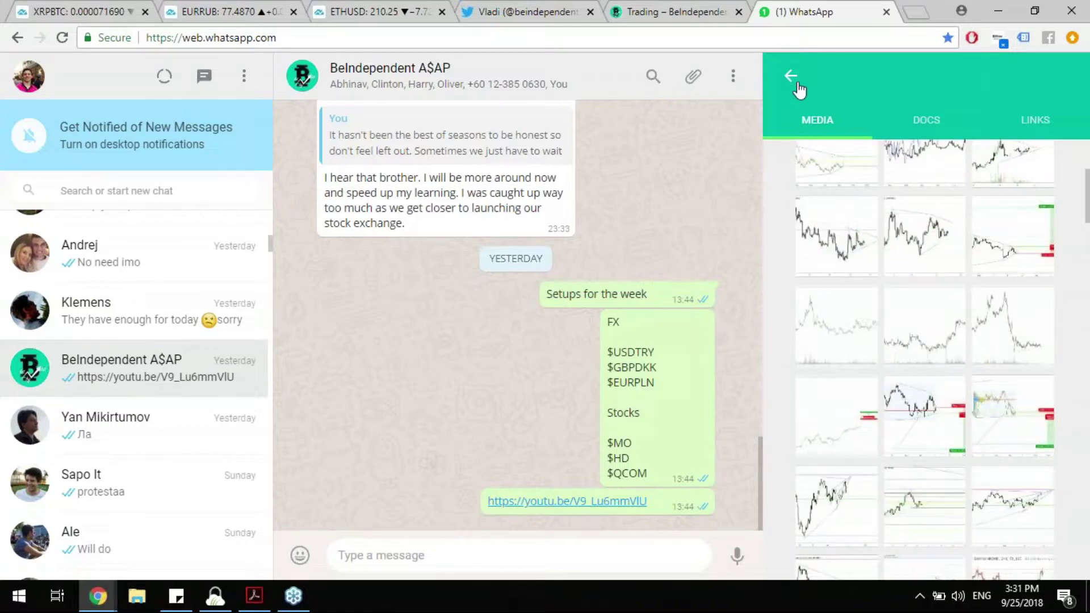
left_click(729, 4)
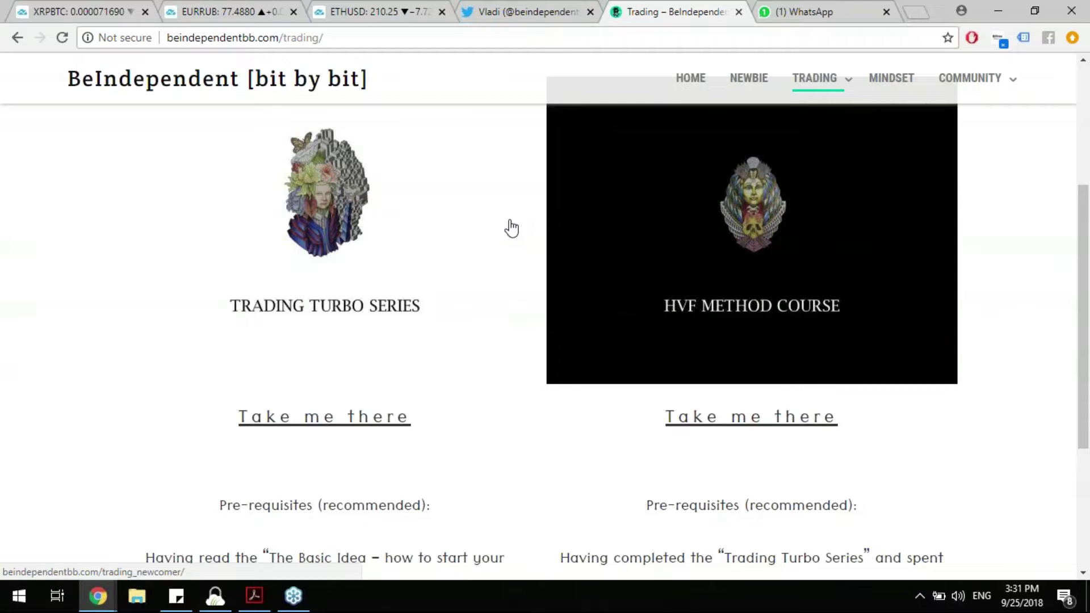
Go to the homepage via the 'BeIndependent [bit by bit]' site title
left_click(221, 87)
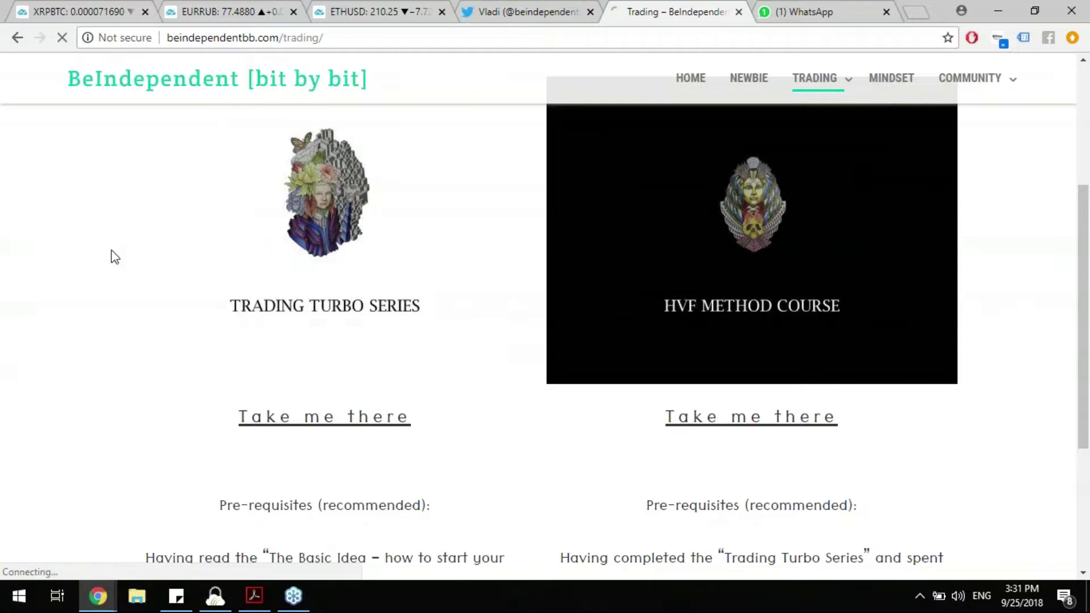
Show the BeIndependent Twitter profile, then move on to TradingView's ETHUSD 4-hour chart
left_click(493, 8)
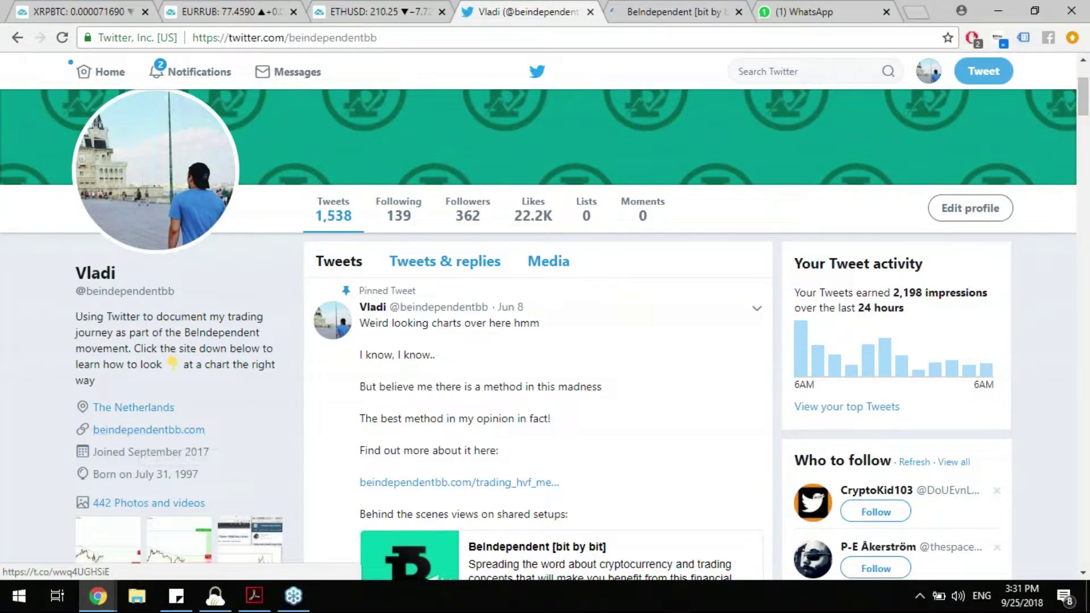
left_click(446, 7)
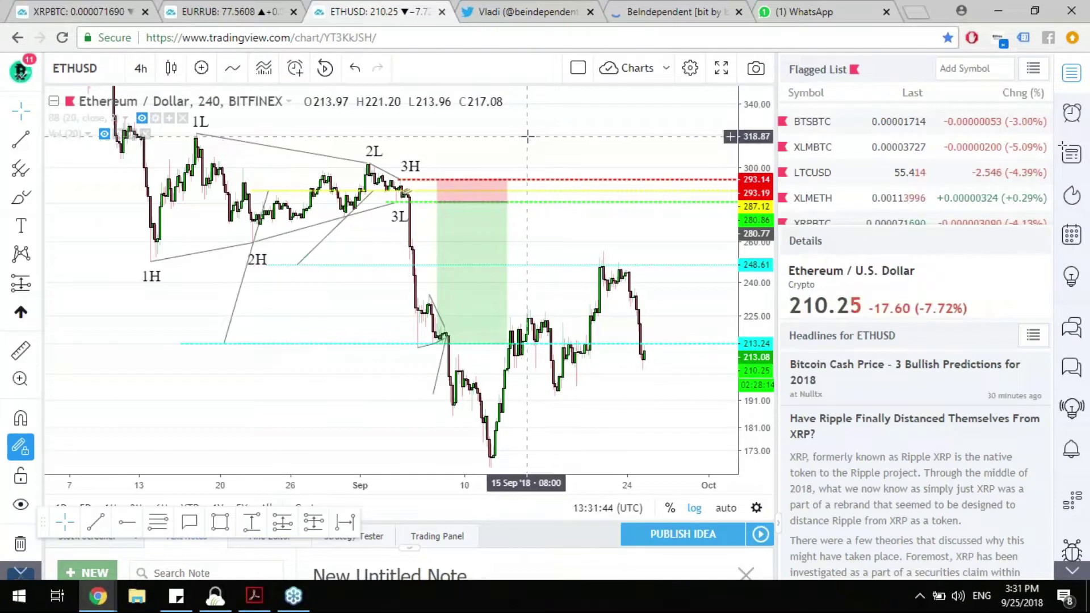